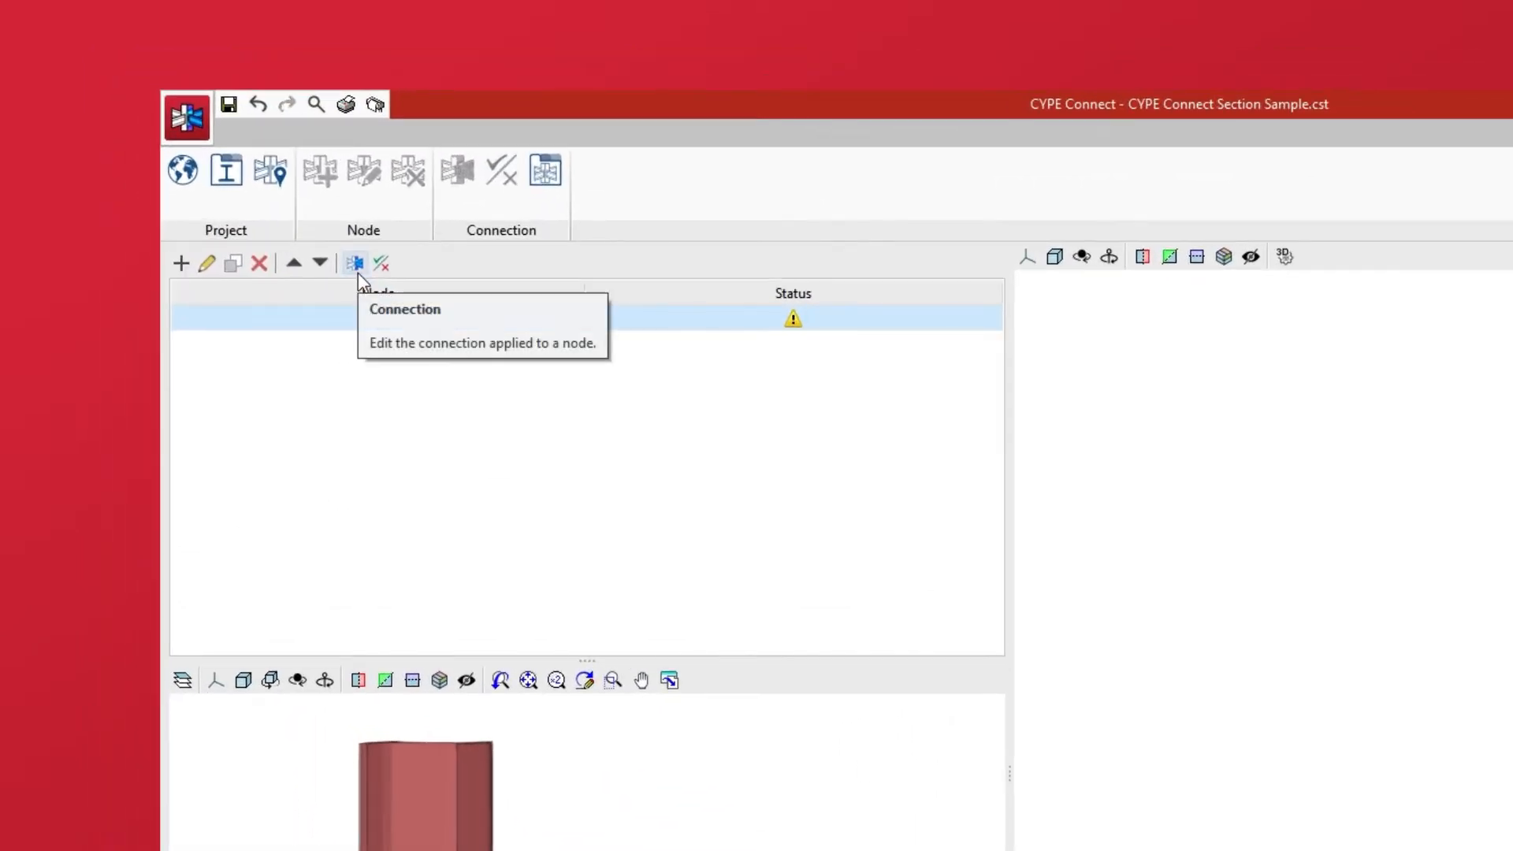
Open the node's connection for editing and enable all its operations from PLATE1 through WELD20
{"action": "left_click", "coordinate": [356, 268]}
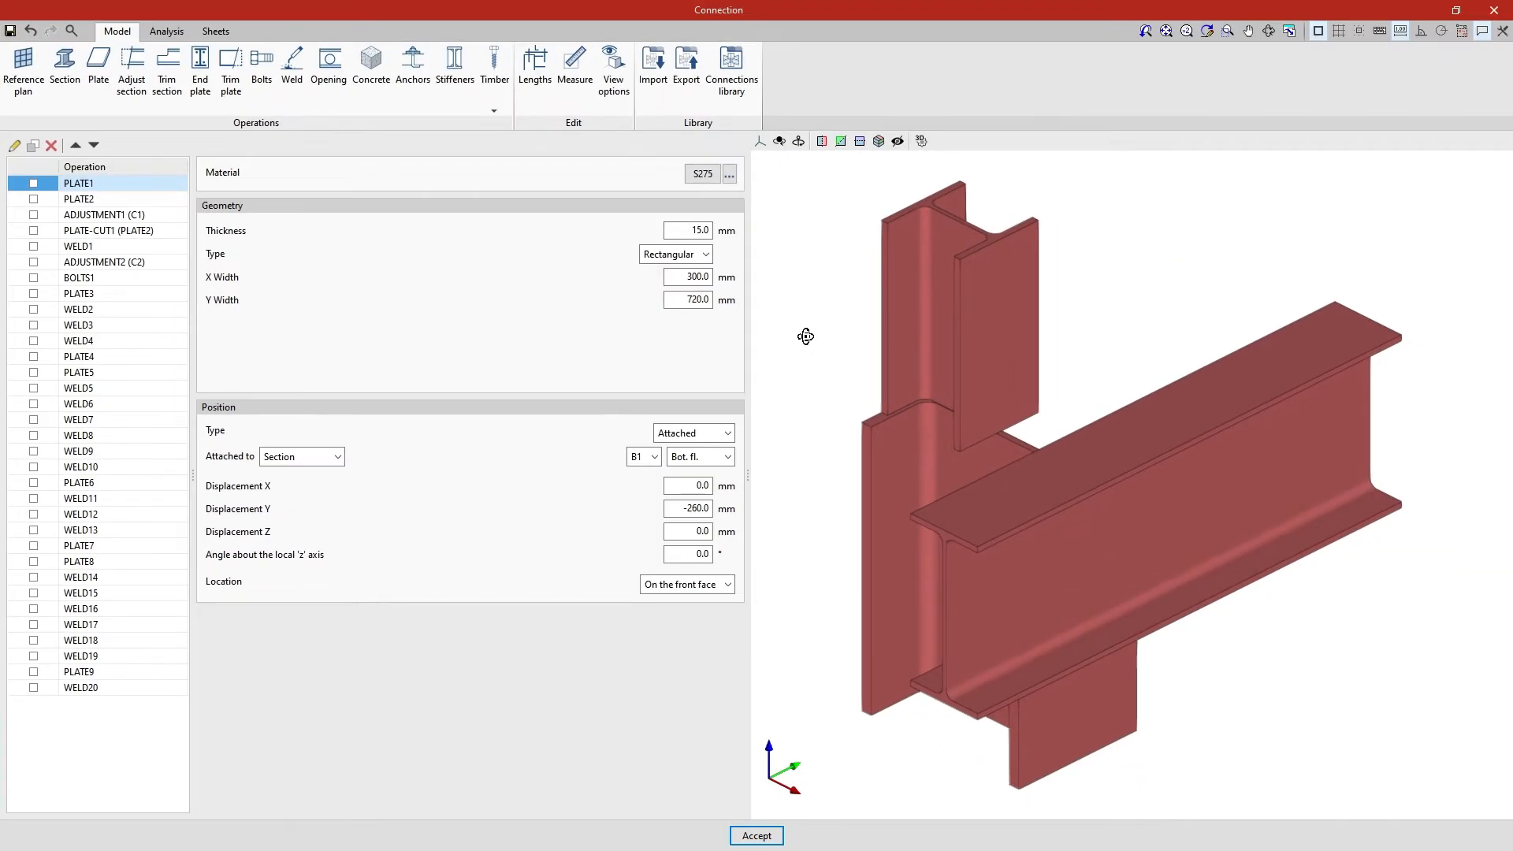
{"action": "mouse_move", "coordinate": [804, 339]}
{"action": "middle_mouse_down"}
{"action": "mouse_move", "coordinate": [1040, 470]}
{"action": "mouse_move", "coordinate": [1082, 399]}
{"action": "mouse_move", "coordinate": [1183, 381]}
{"action": "mouse_move", "coordinate": [1234, 325]}
{"action": "middle_mouse_up"}
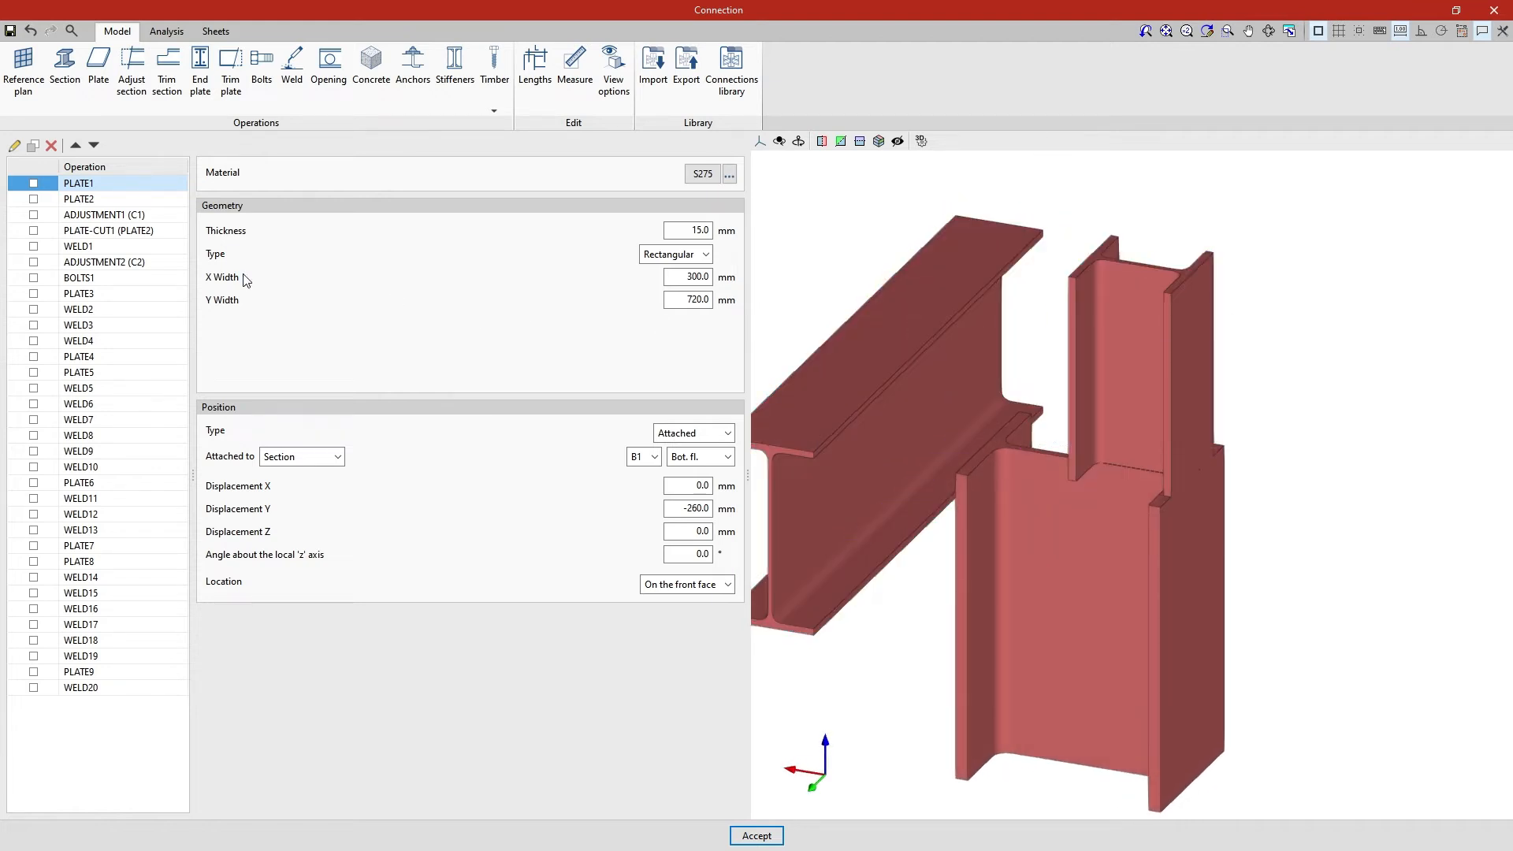
{"action": "left_click", "coordinate": [33, 183]}
{"action": "left_click", "coordinate": [33, 198]}
{"action": "left_click", "coordinate": [33, 214]}
{"action": "left_click", "coordinate": [33, 230]}
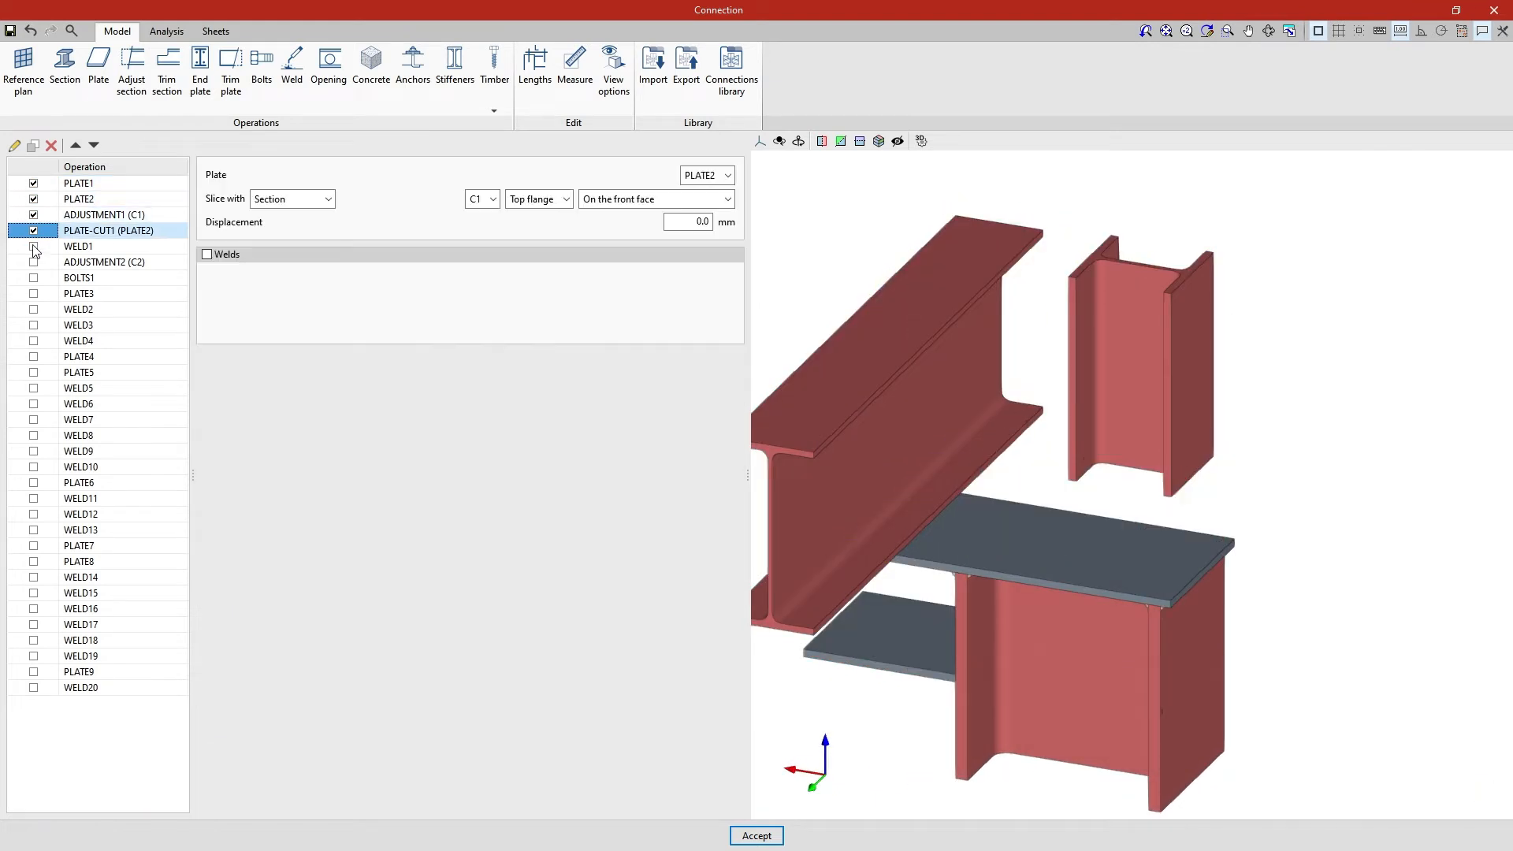
{"action": "left_click", "coordinate": [33, 246]}
{"action": "left_click", "coordinate": [33, 261]}
{"action": "left_click", "coordinate": [33, 277]}
{"action": "left_click", "coordinate": [33, 293]}
{"action": "left_click", "coordinate": [33, 309]}
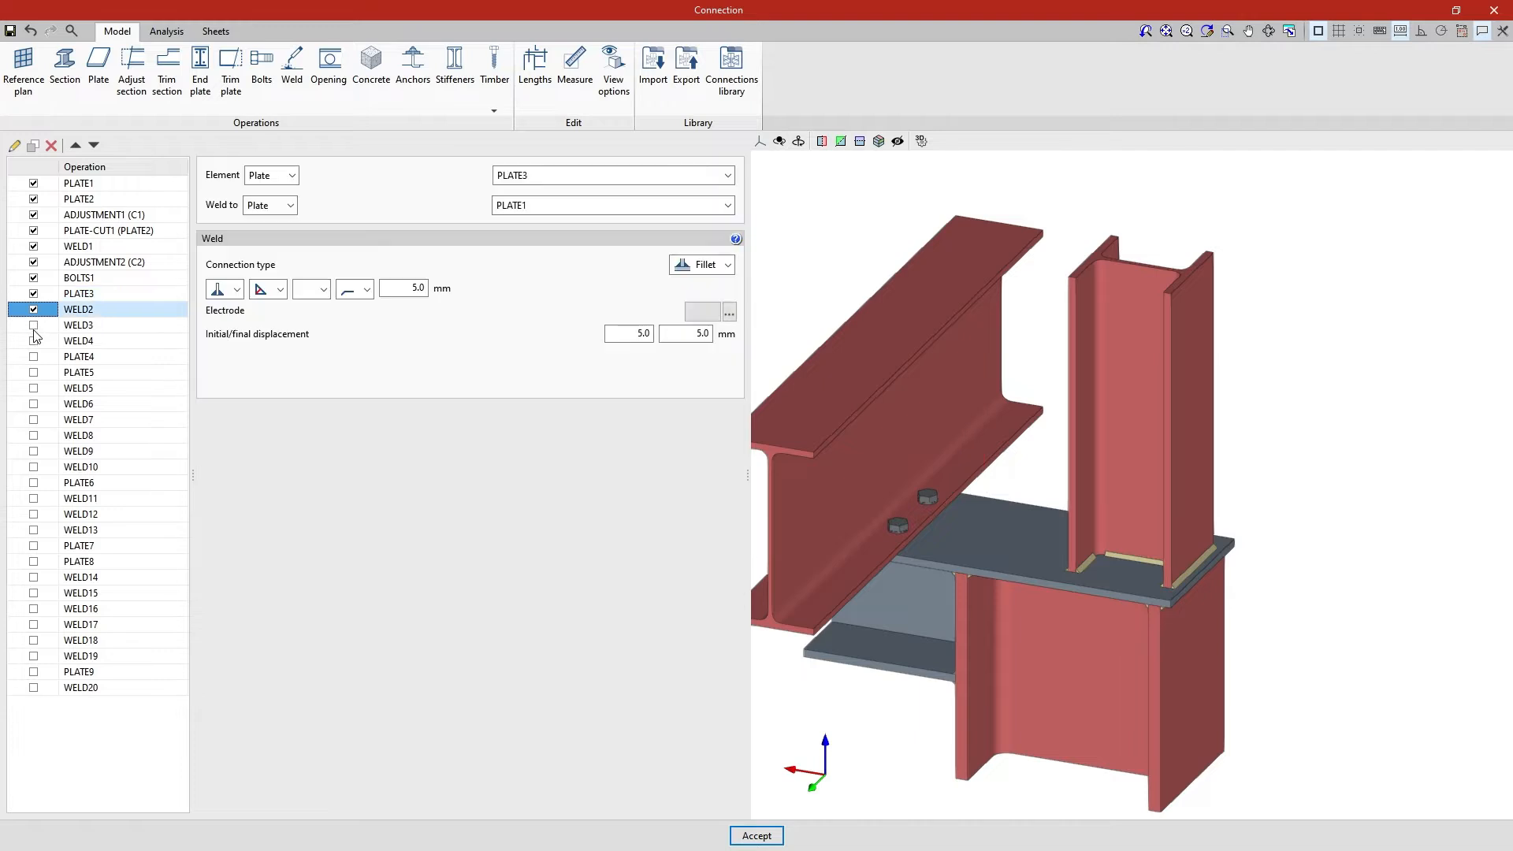
{"action": "left_click", "coordinate": [33, 324]}
{"action": "left_click", "coordinate": [33, 341]}
{"action": "left_click", "coordinate": [33, 356]}
{"action": "left_click", "coordinate": [33, 372]}
{"action": "left_click", "coordinate": [33, 388]}
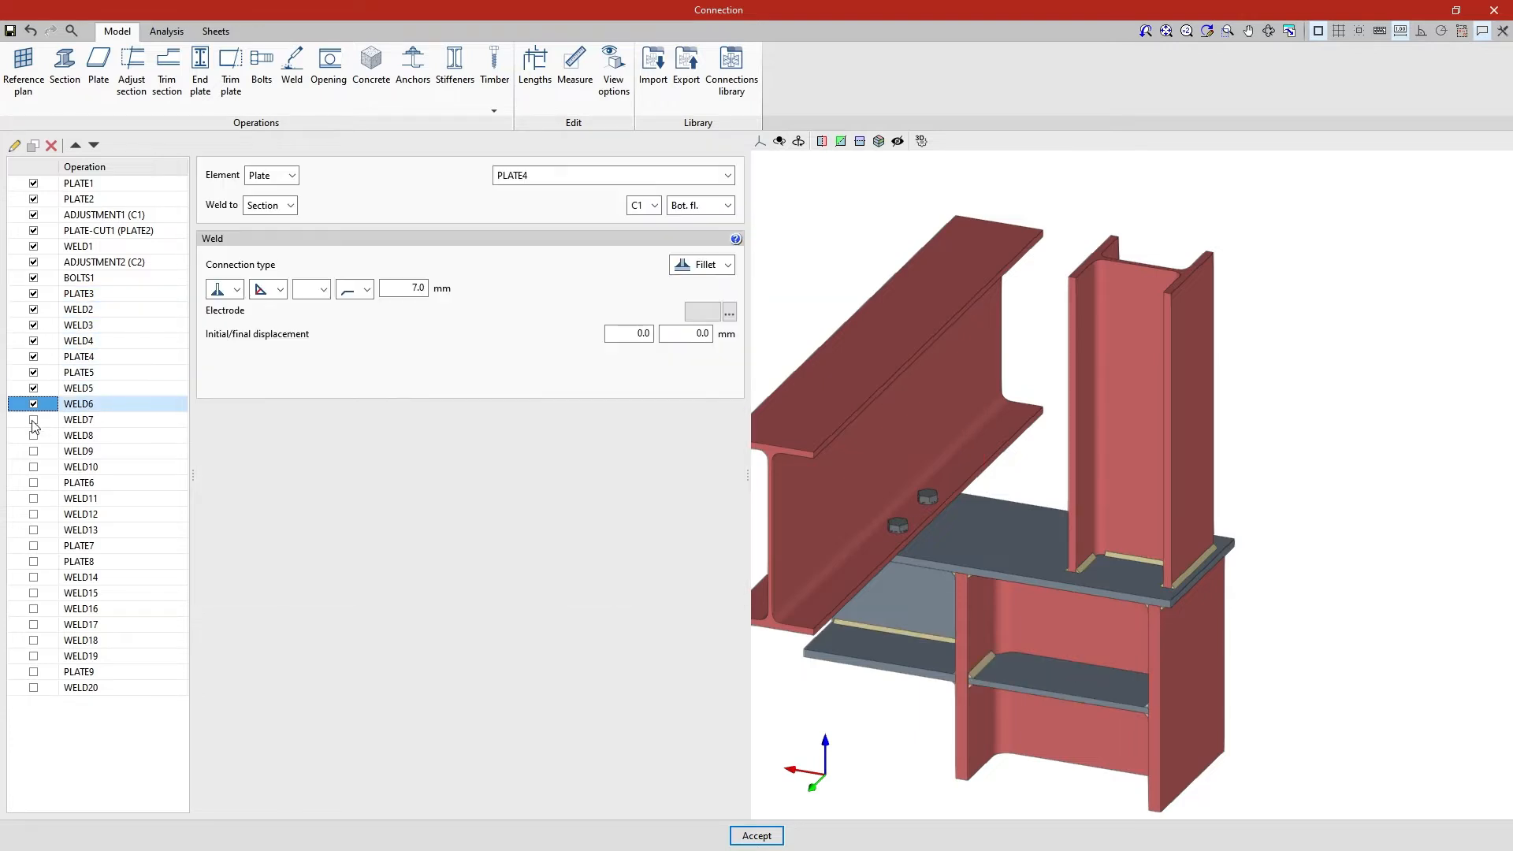
{"action": "left_click", "coordinate": [33, 403]}
{"action": "left_click", "coordinate": [33, 419]}
{"action": "left_click", "coordinate": [33, 435]}
{"action": "left_click", "coordinate": [33, 451]}
{"action": "left_click", "coordinate": [33, 467]}
{"action": "left_click", "coordinate": [33, 482]}
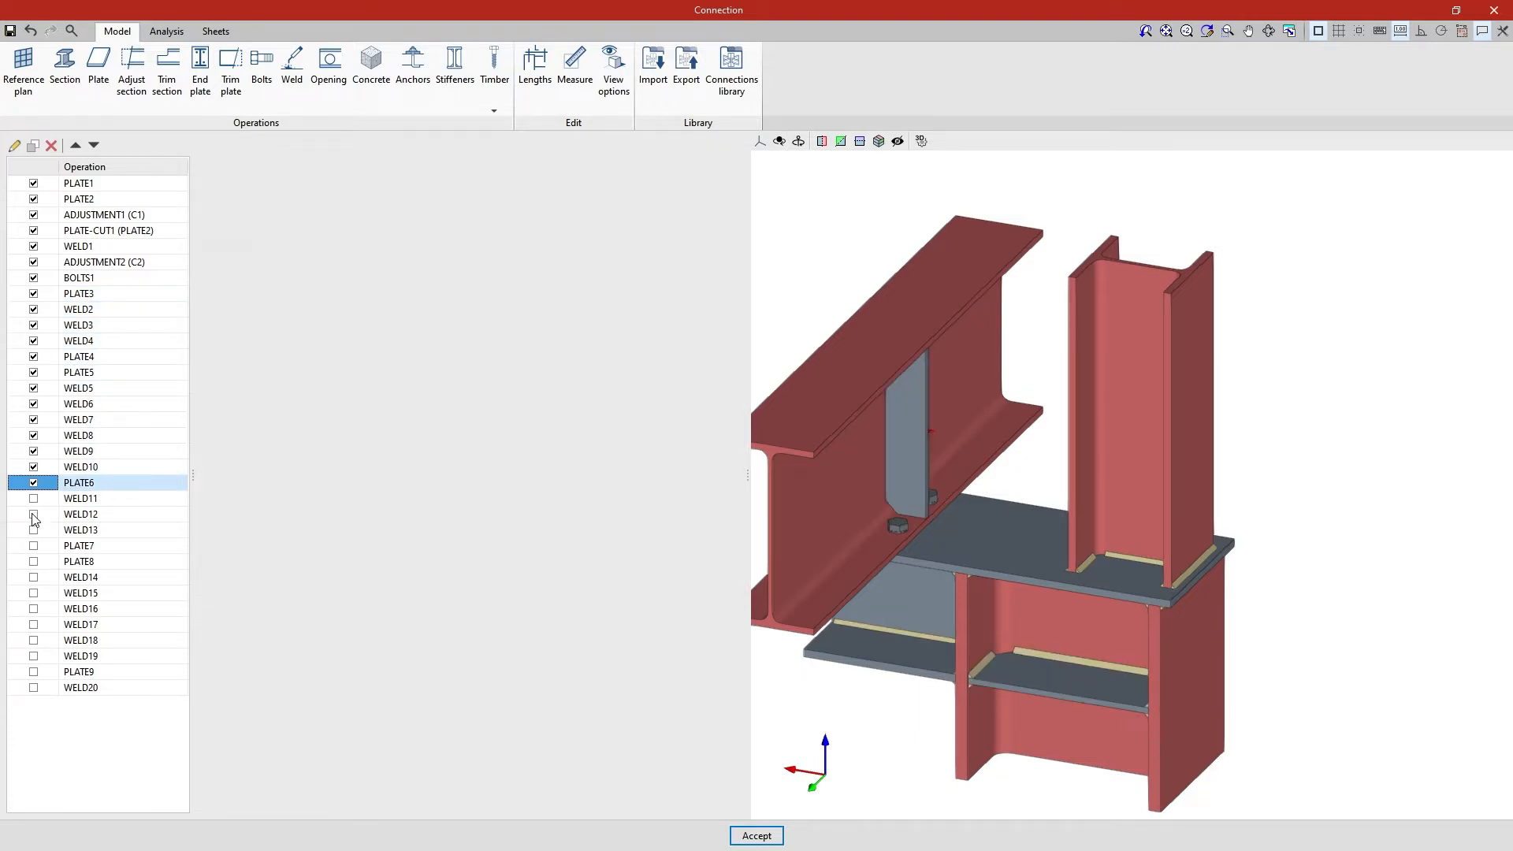
{"action": "left_click", "coordinate": [33, 498]}
{"action": "left_click", "coordinate": [34, 514]}
{"action": "left_click", "coordinate": [33, 529]}
{"action": "left_click", "coordinate": [33, 545]}
{"action": "left_click", "coordinate": [33, 561]}
{"action": "left_click", "coordinate": [33, 577]}
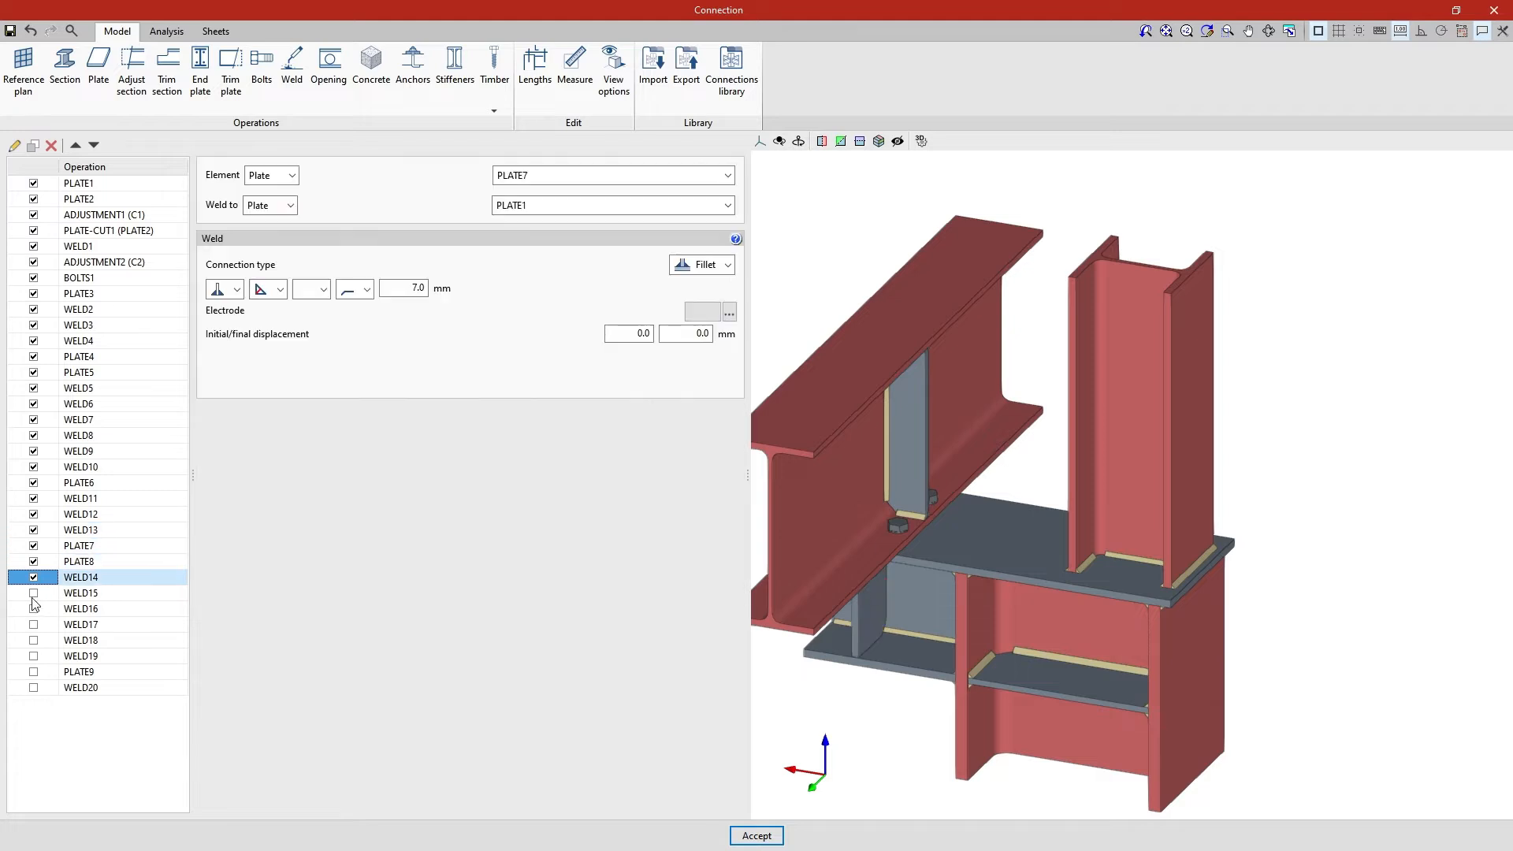
{"action": "left_click", "coordinate": [33, 593]}
{"action": "left_click", "coordinate": [33, 609]}
{"action": "left_click", "coordinate": [33, 625]}
{"action": "left_click", "coordinate": [33, 640]}
{"action": "left_click", "coordinate": [33, 656]}
{"action": "left_click", "coordinate": [33, 672]}
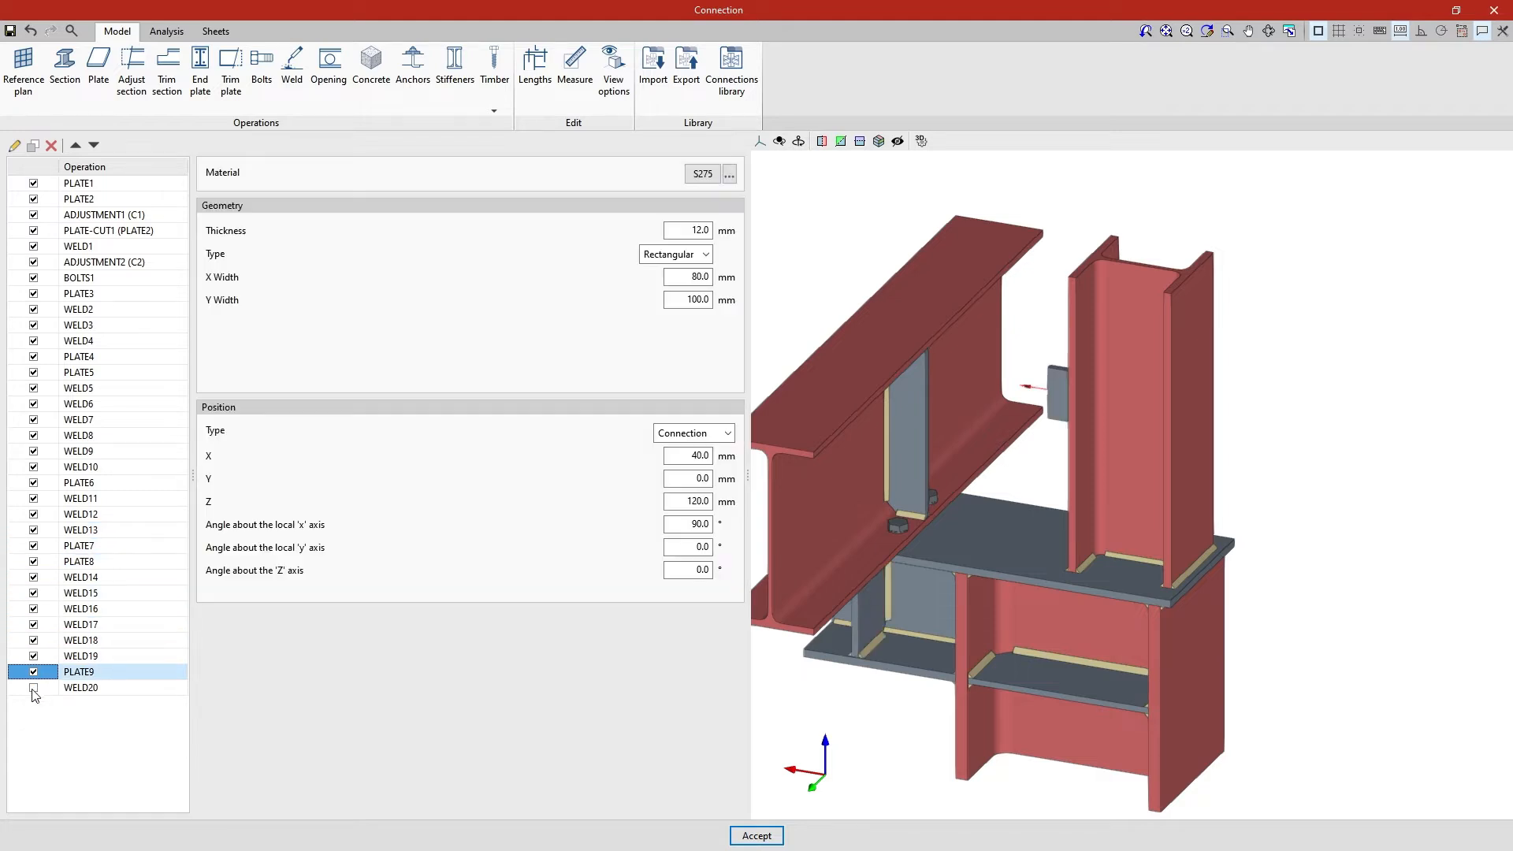
{"action": "left_click", "coordinate": [33, 688]}
Add a Section operation to the connection, keeping it as a steel section and choosing the L-shaped angle profile
{"action": "middle_click_drag", "start_coordinate": [787, 730], "coordinate": [922, 712]}
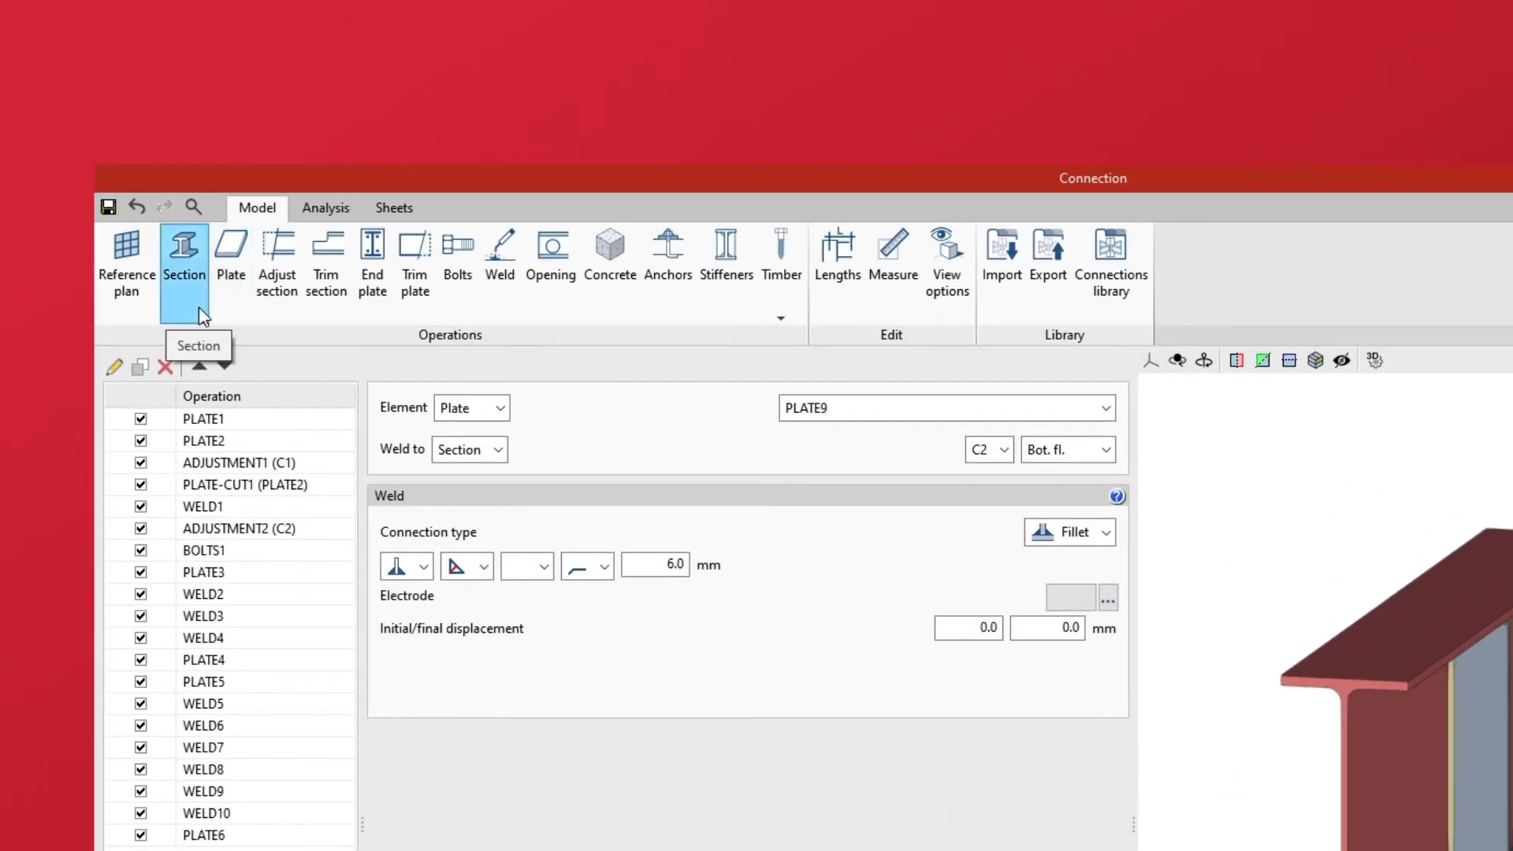
{"action": "left_click", "coordinate": [198, 305]}
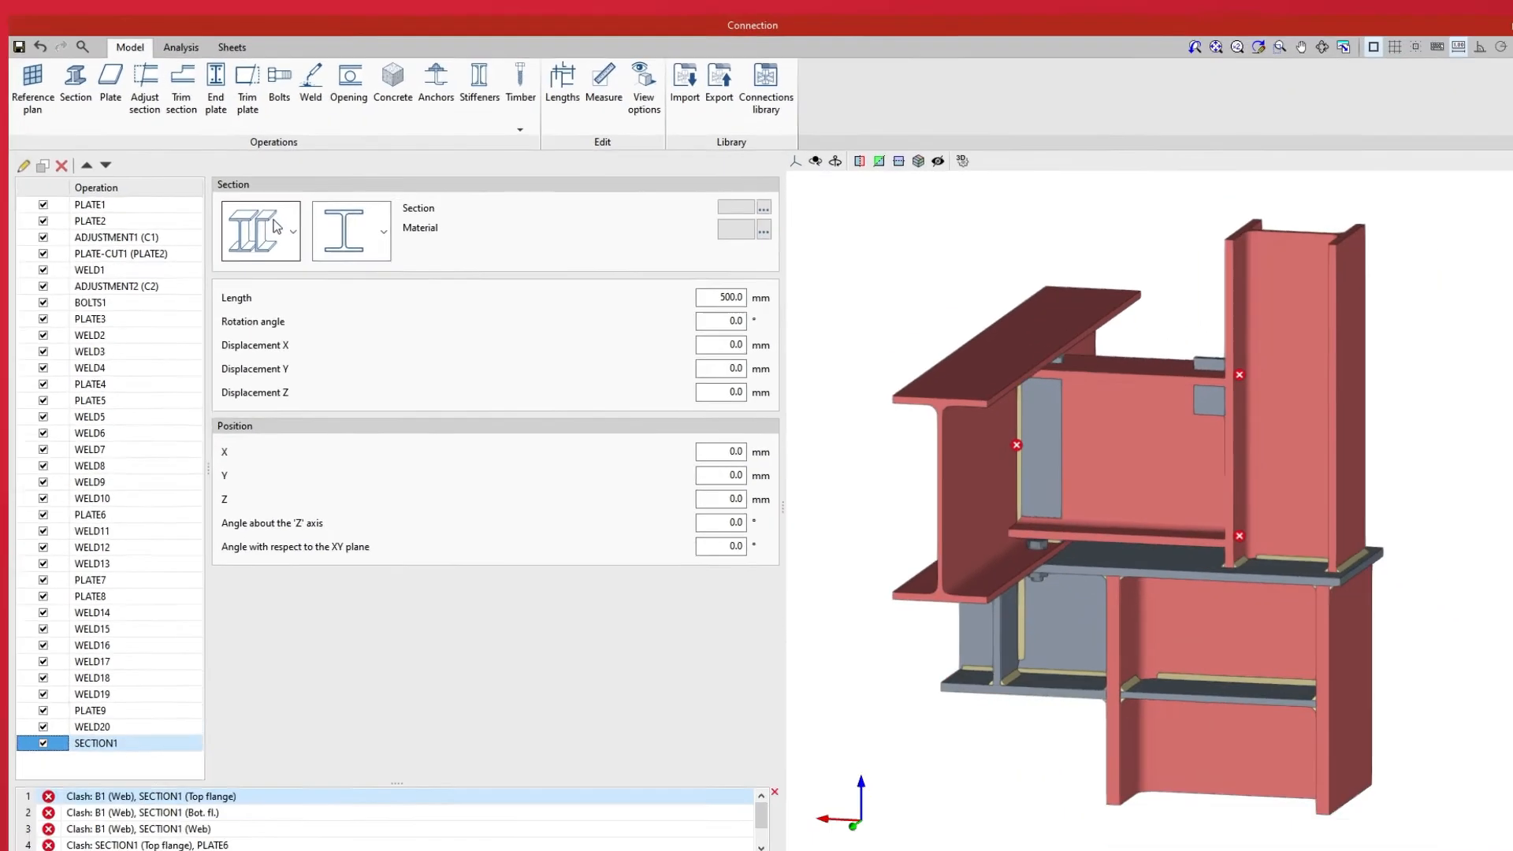
{"action": "left_click", "coordinate": [474, 453]}
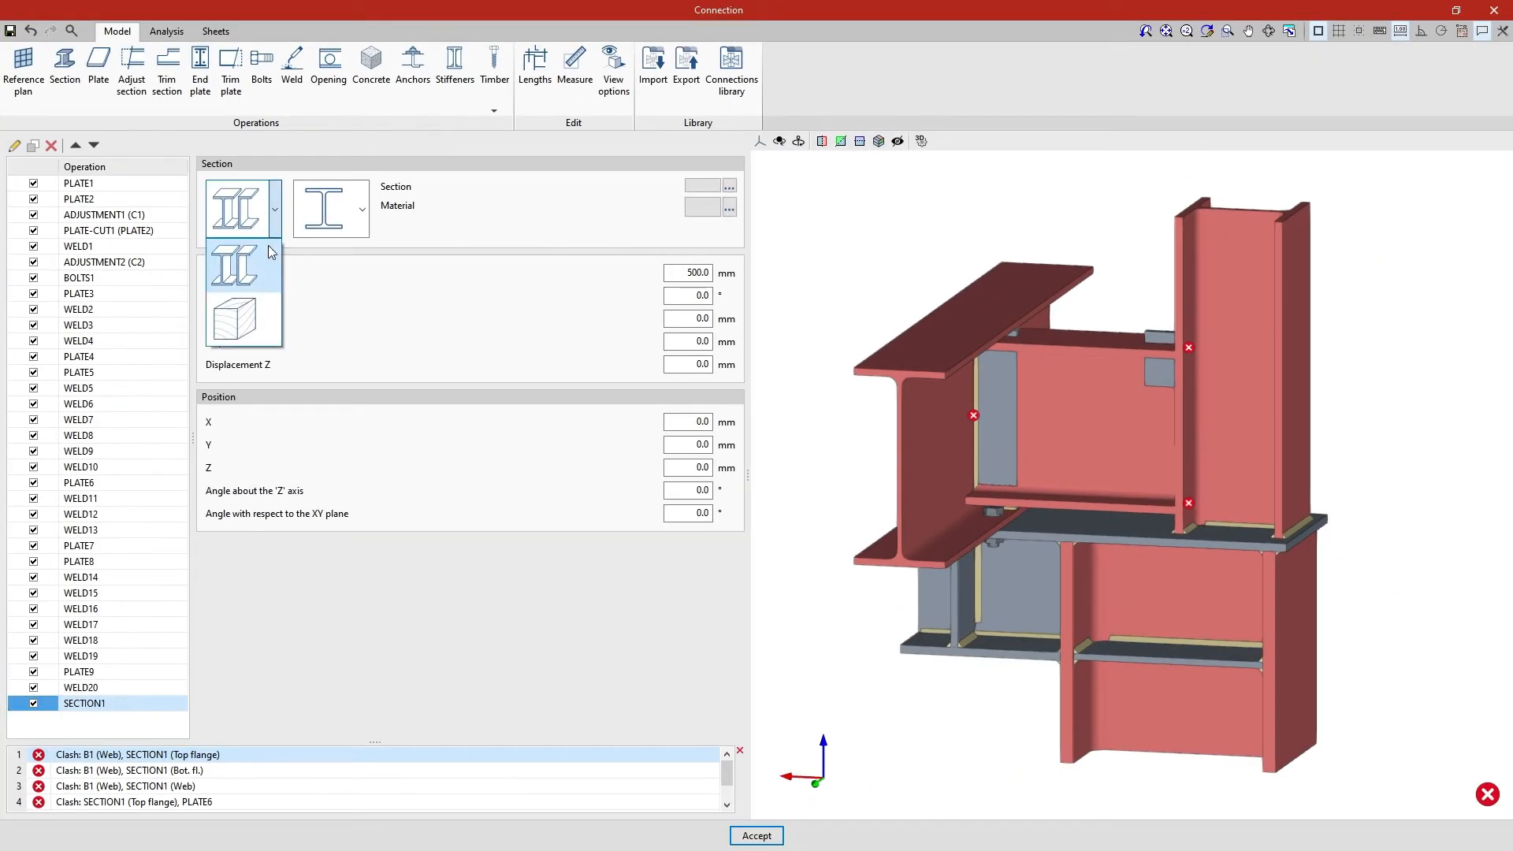
{"action": "left_click", "coordinate": [266, 282]}
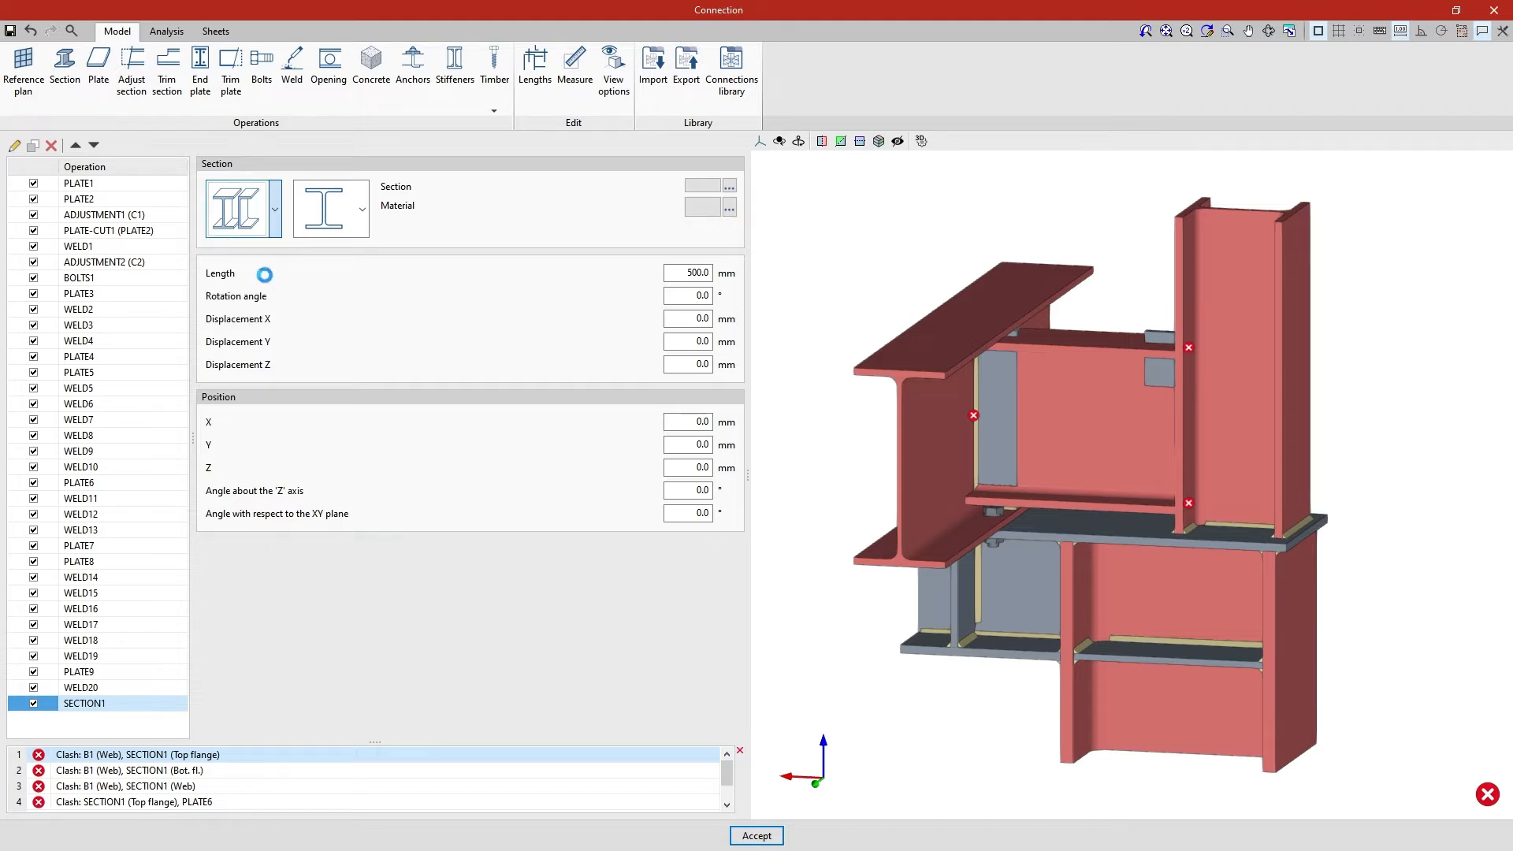
{"action": "left_click", "coordinate": [358, 230]}
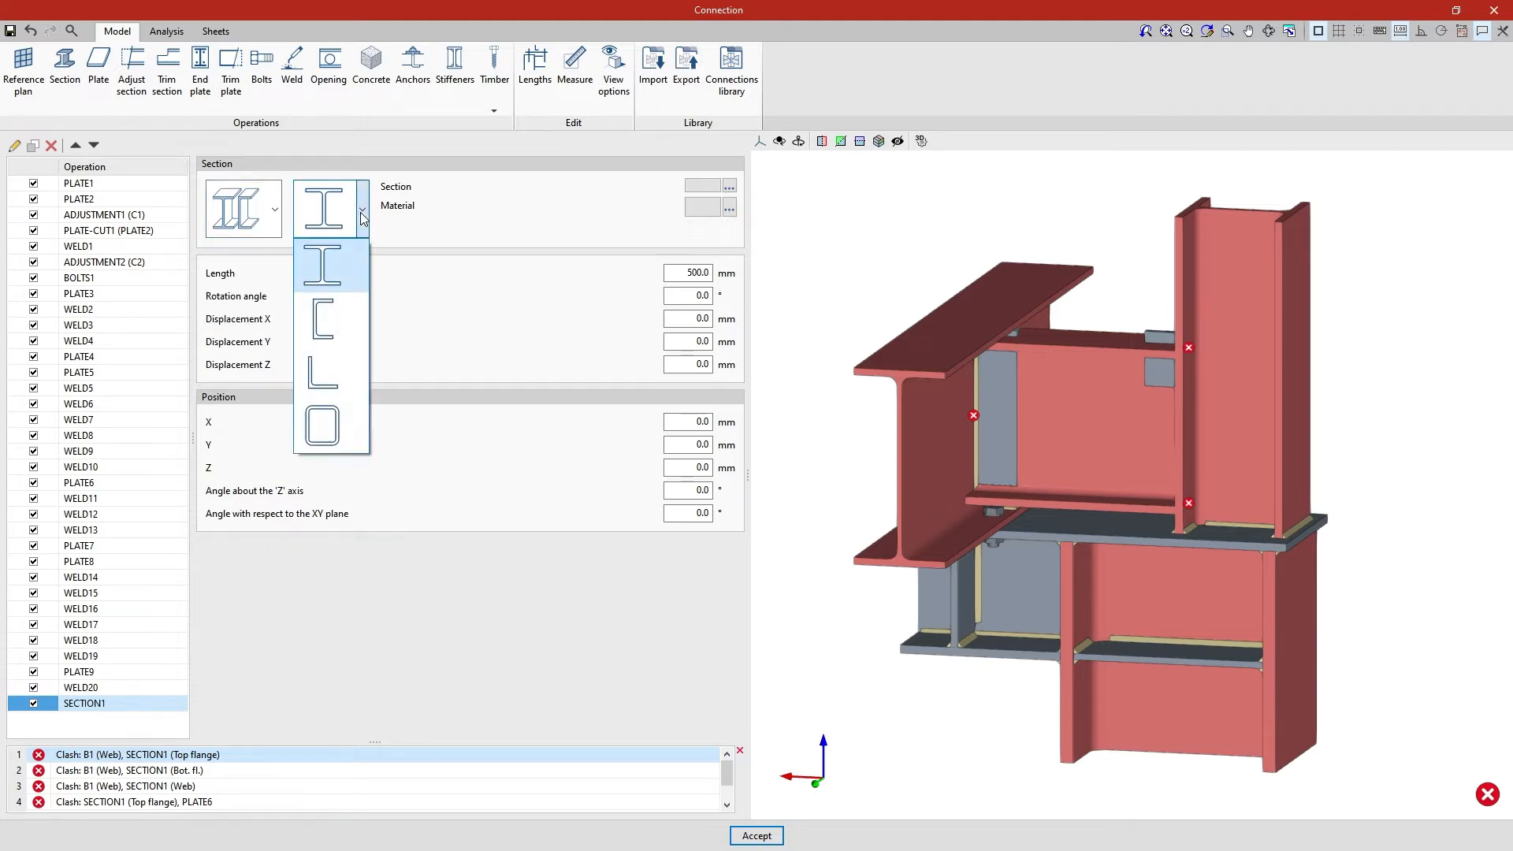
{"action": "left_click", "coordinate": [345, 376]}
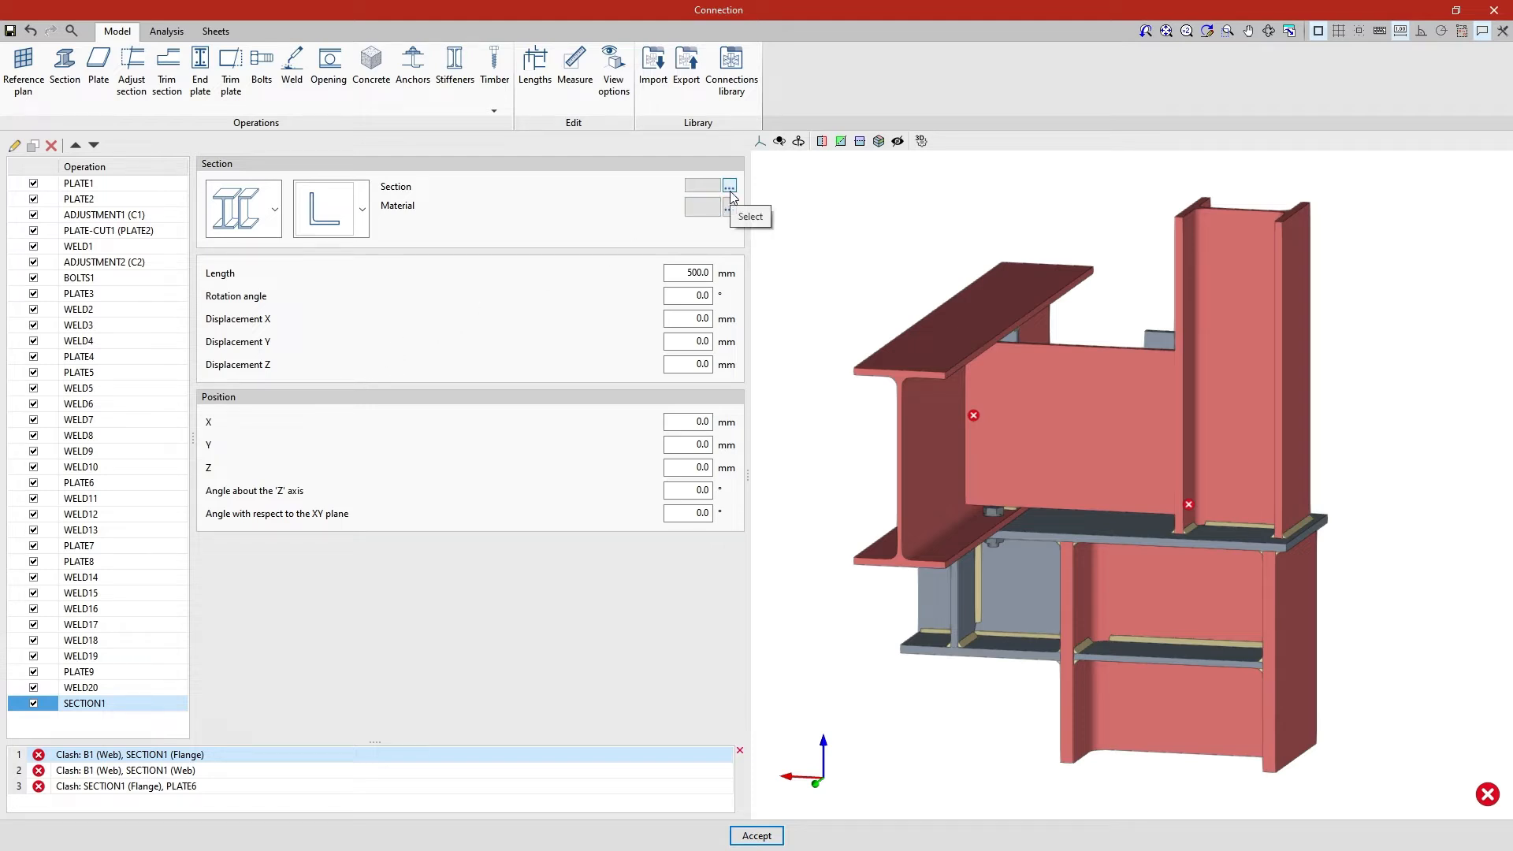
Assign the L 65 x 65 x 5 profile from the L series to the new section and review its dimensions
{"action": "left_click", "coordinate": [730, 189]}
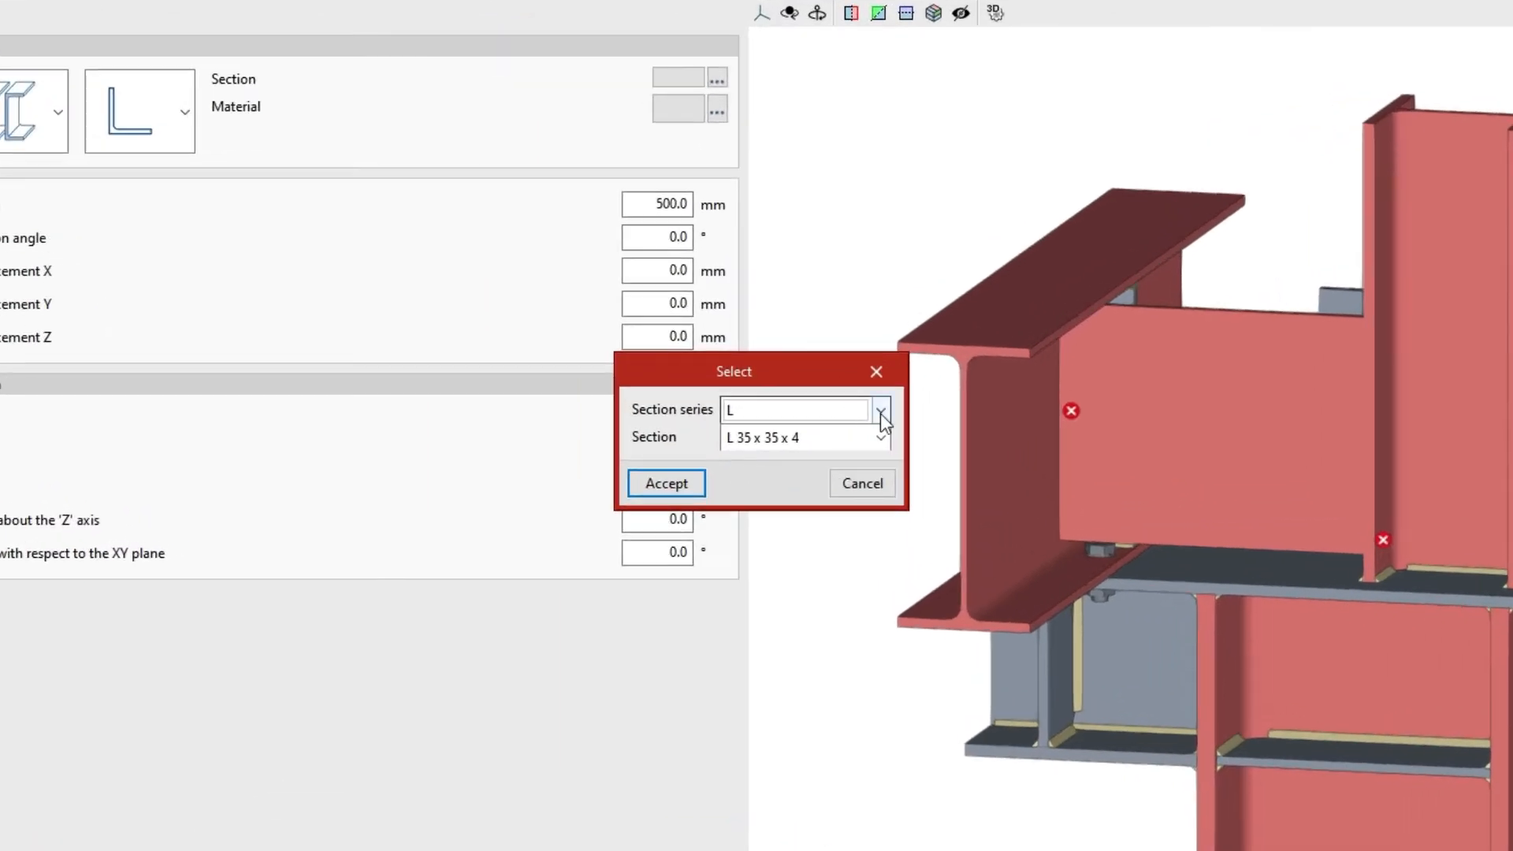
{"action": "left_click", "coordinate": [882, 411]}
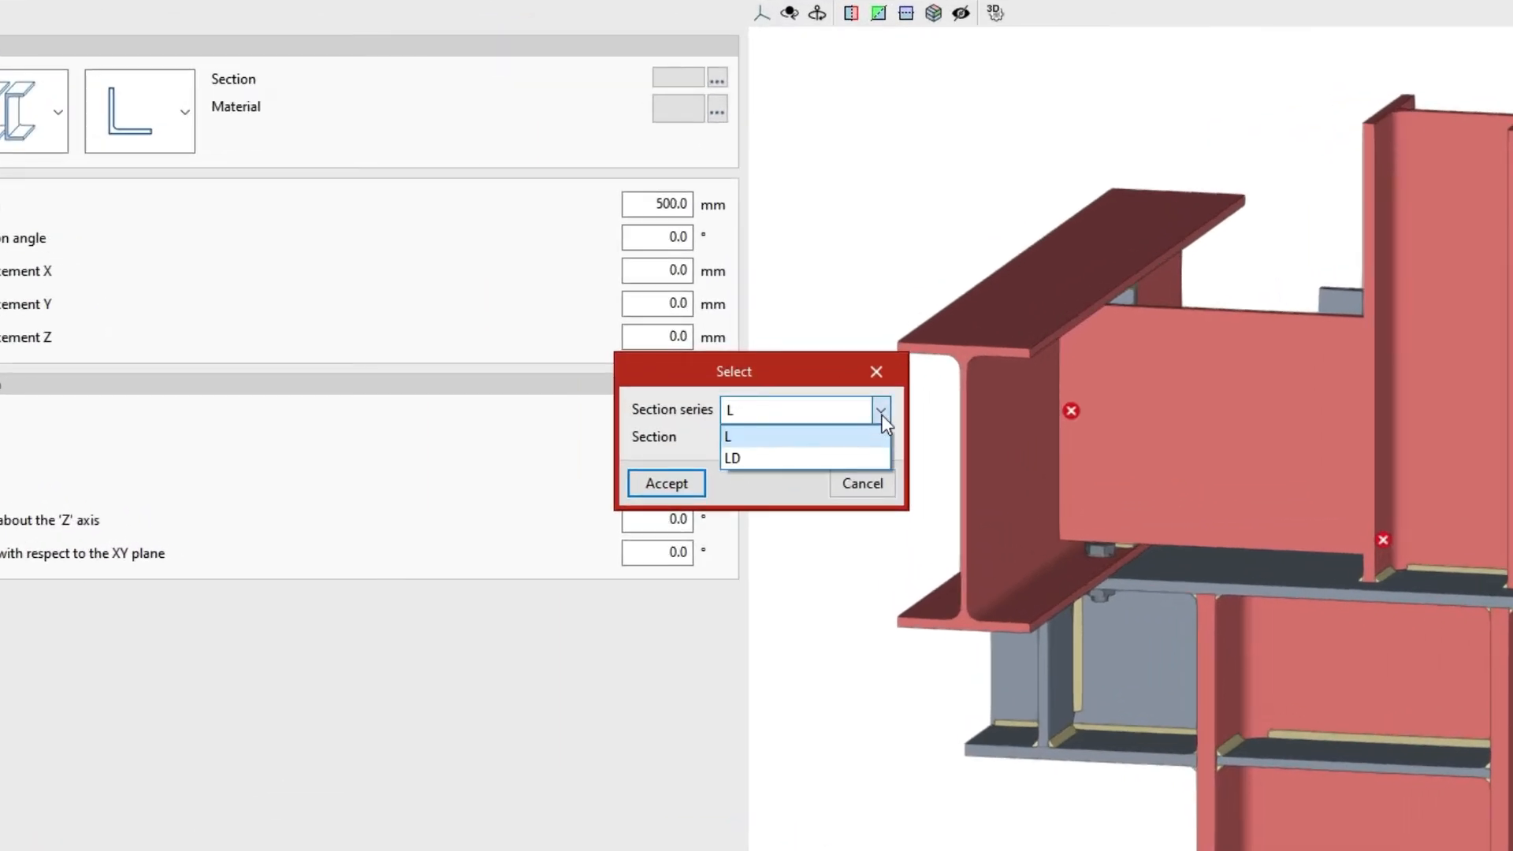
{"action": "left_click", "coordinate": [878, 438]}
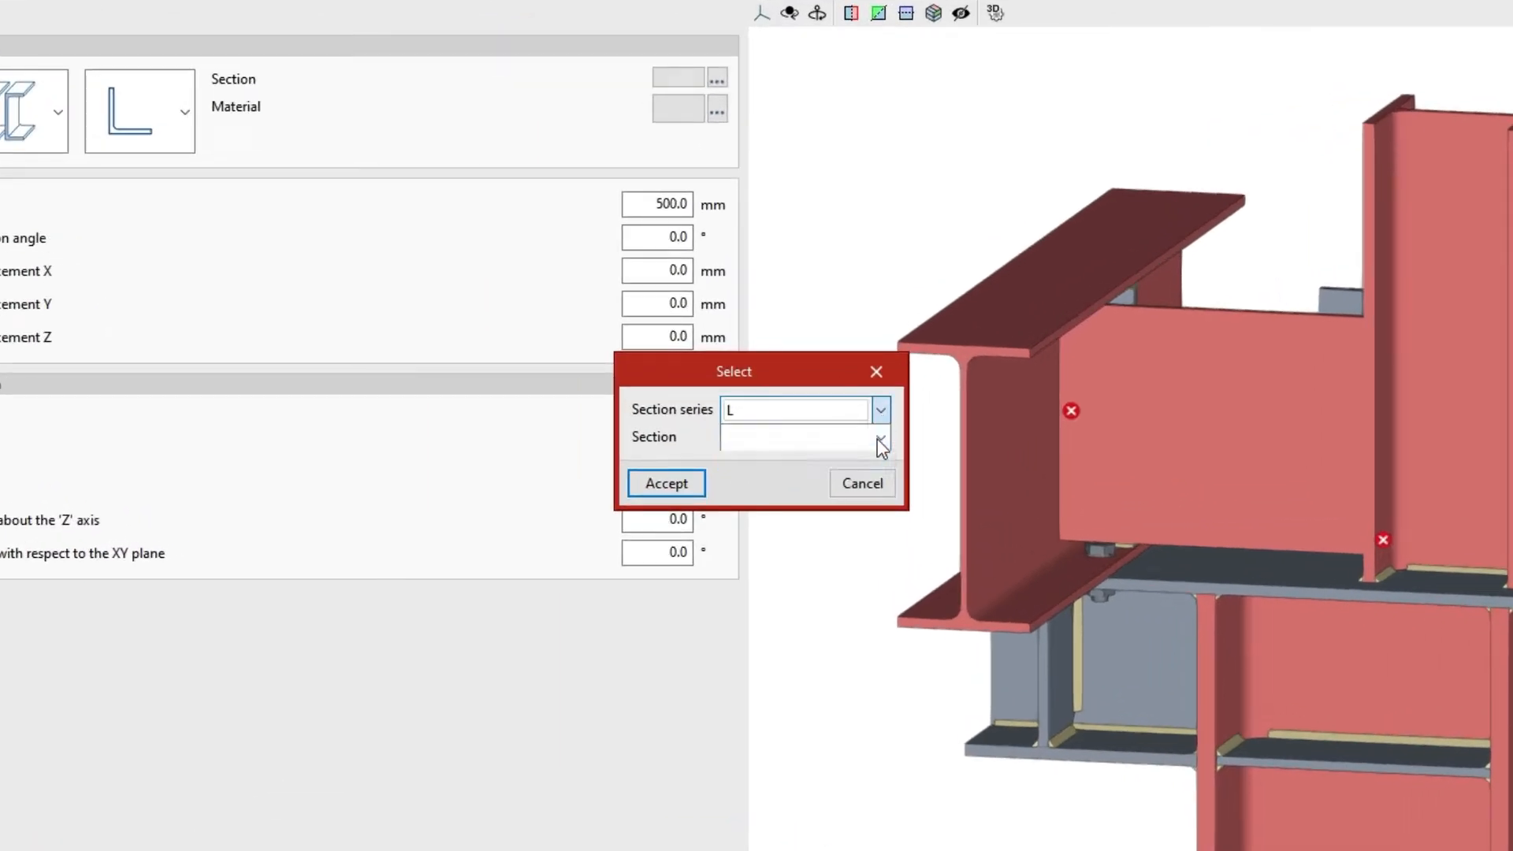
{"action": "left_click", "coordinate": [881, 439]}
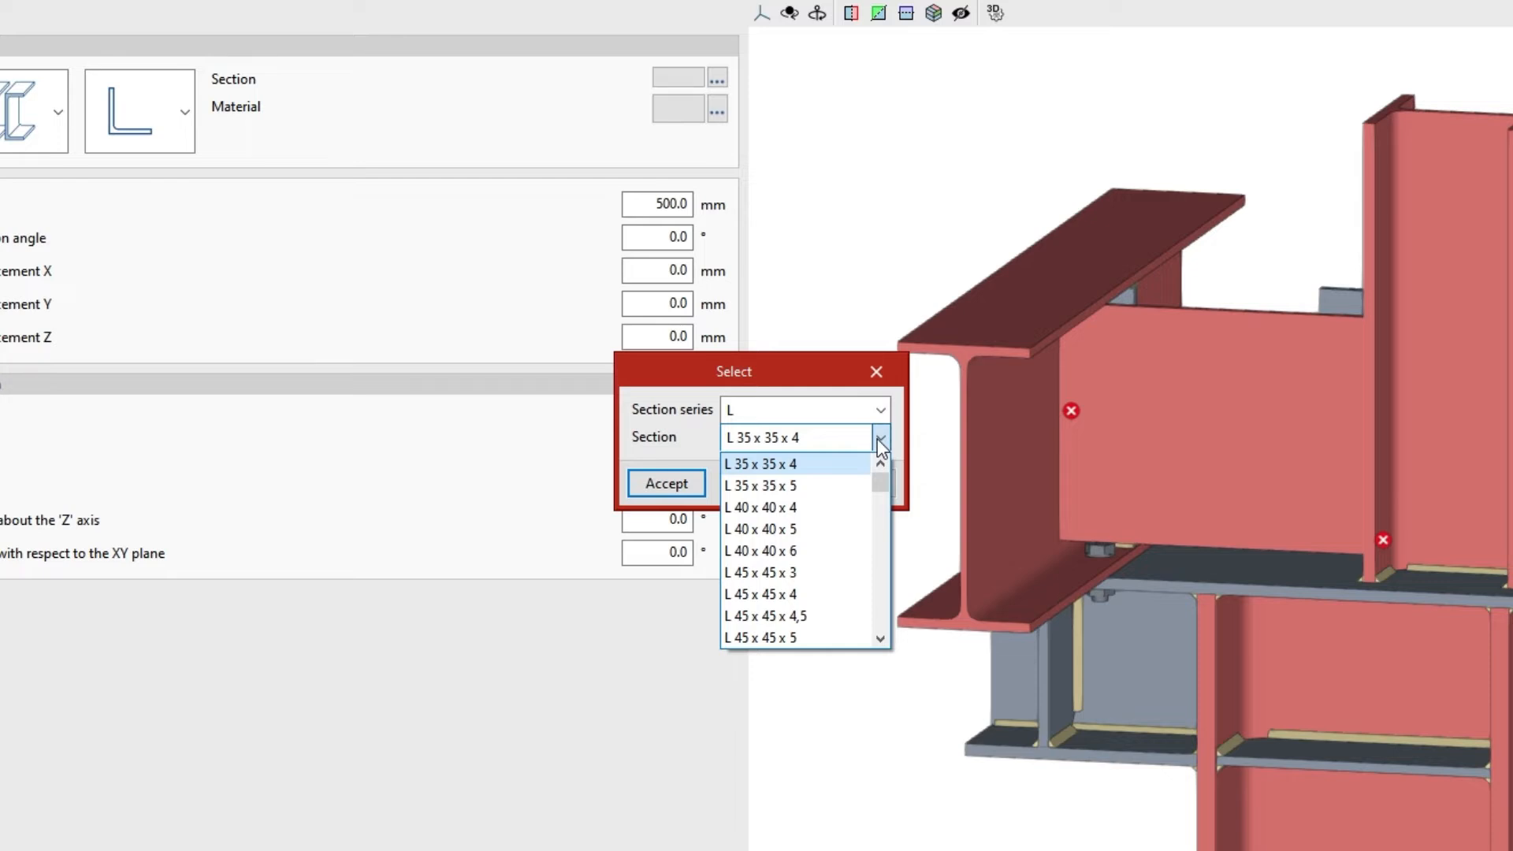
{"action": "left_click_drag", "start_coordinate": [880, 483], "coordinate": [877, 520]}
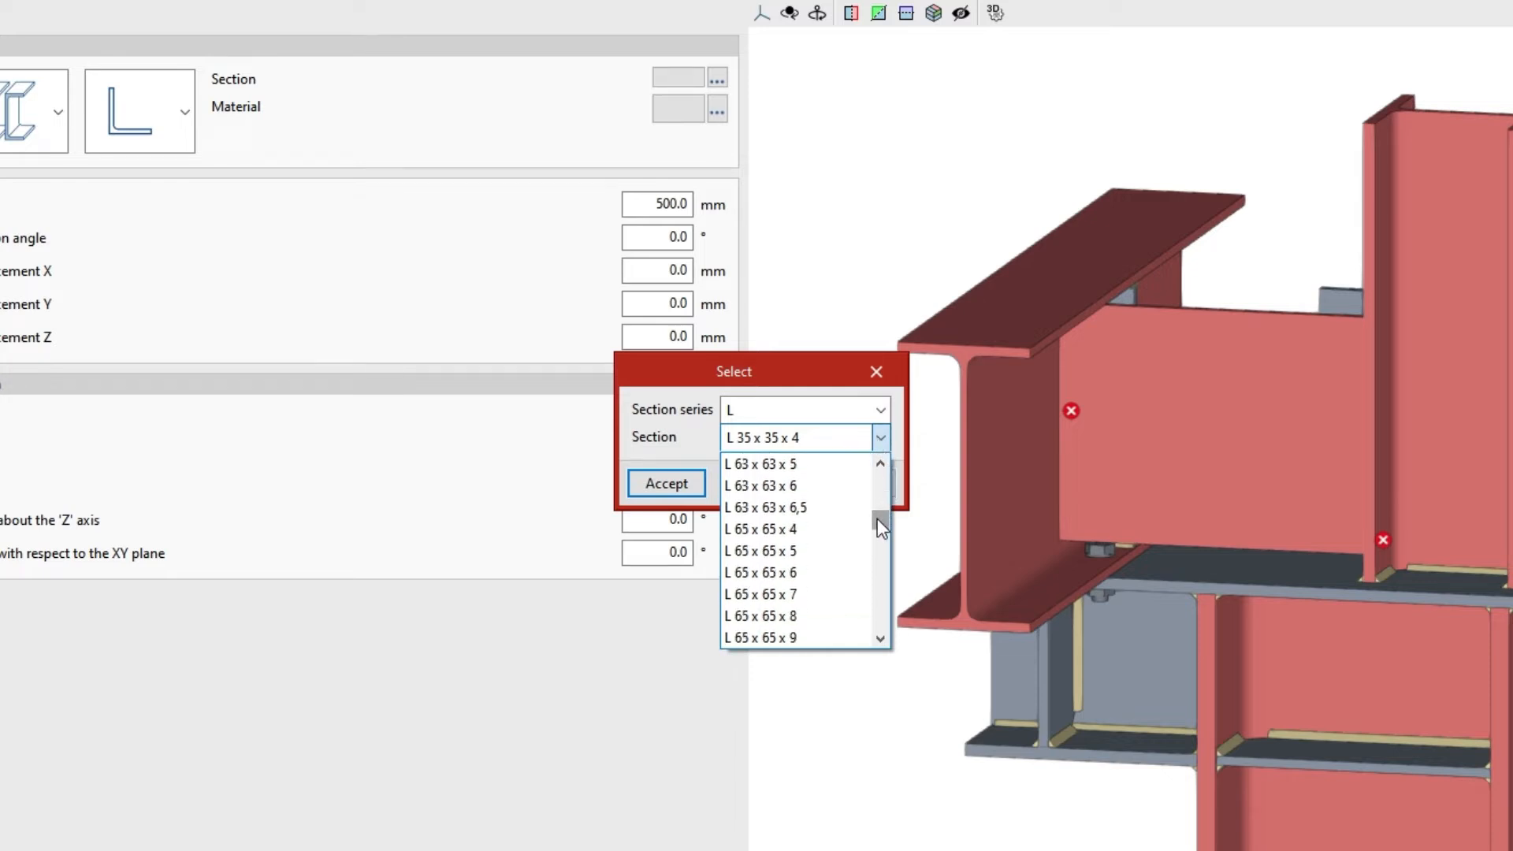
{"action": "left_click", "coordinate": [815, 552]}
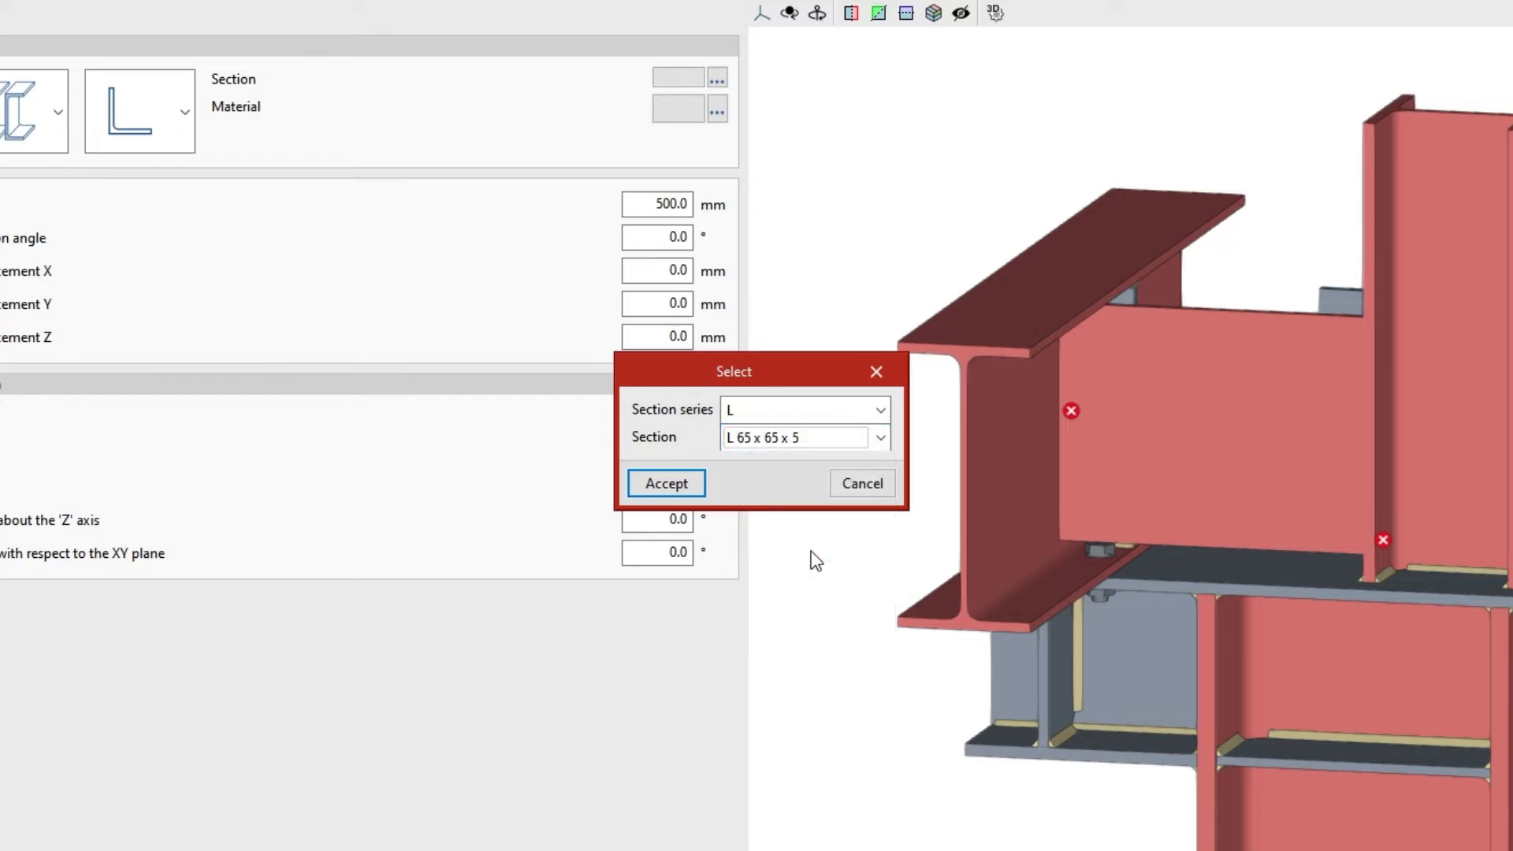
{"action": "left_click", "coordinate": [697, 485]}
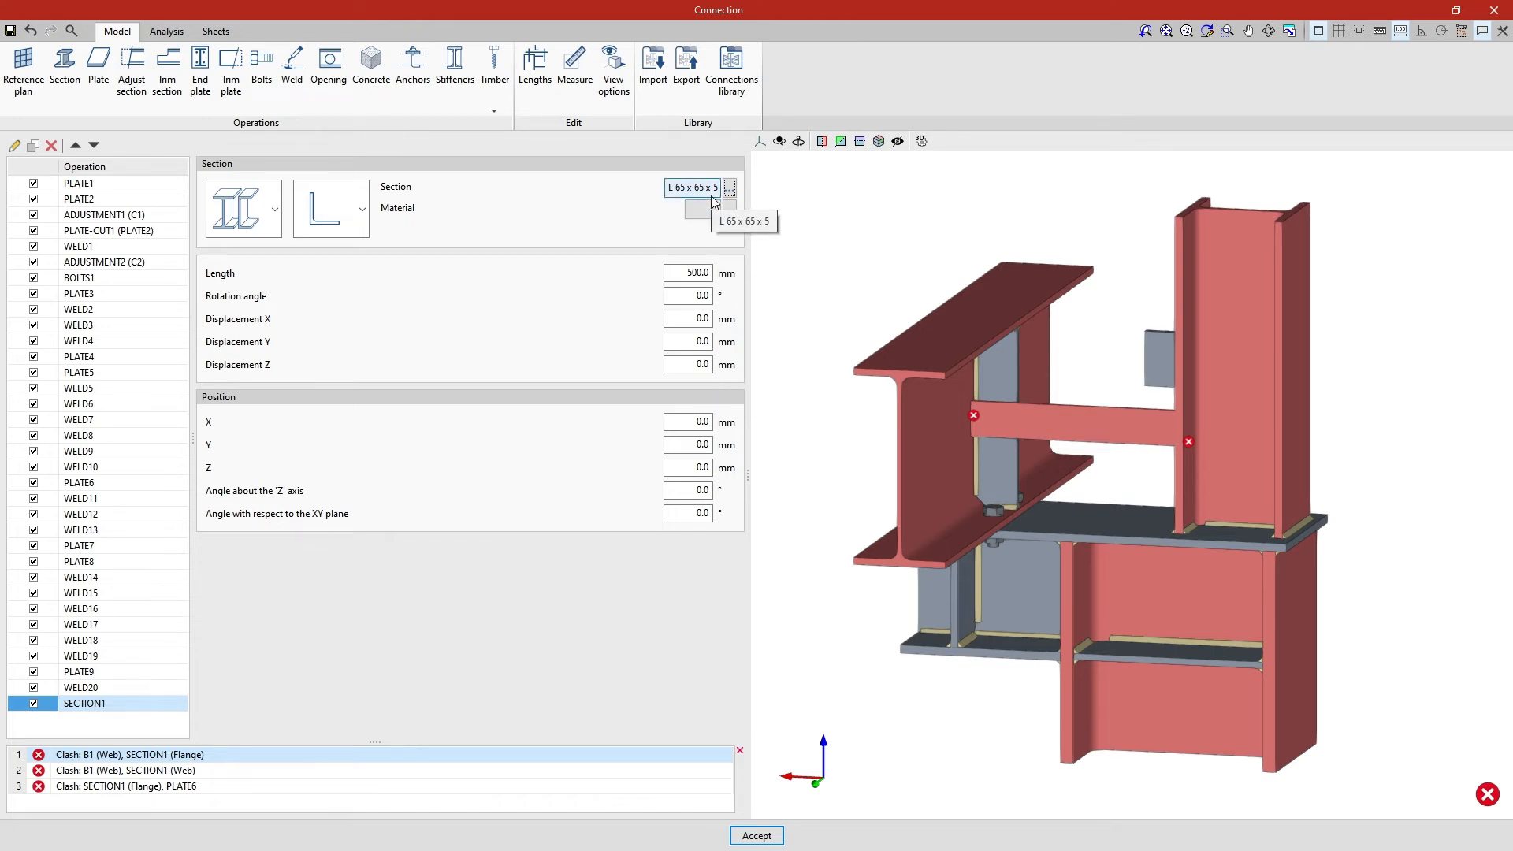
{"action": "left_click", "coordinate": [710, 187]}
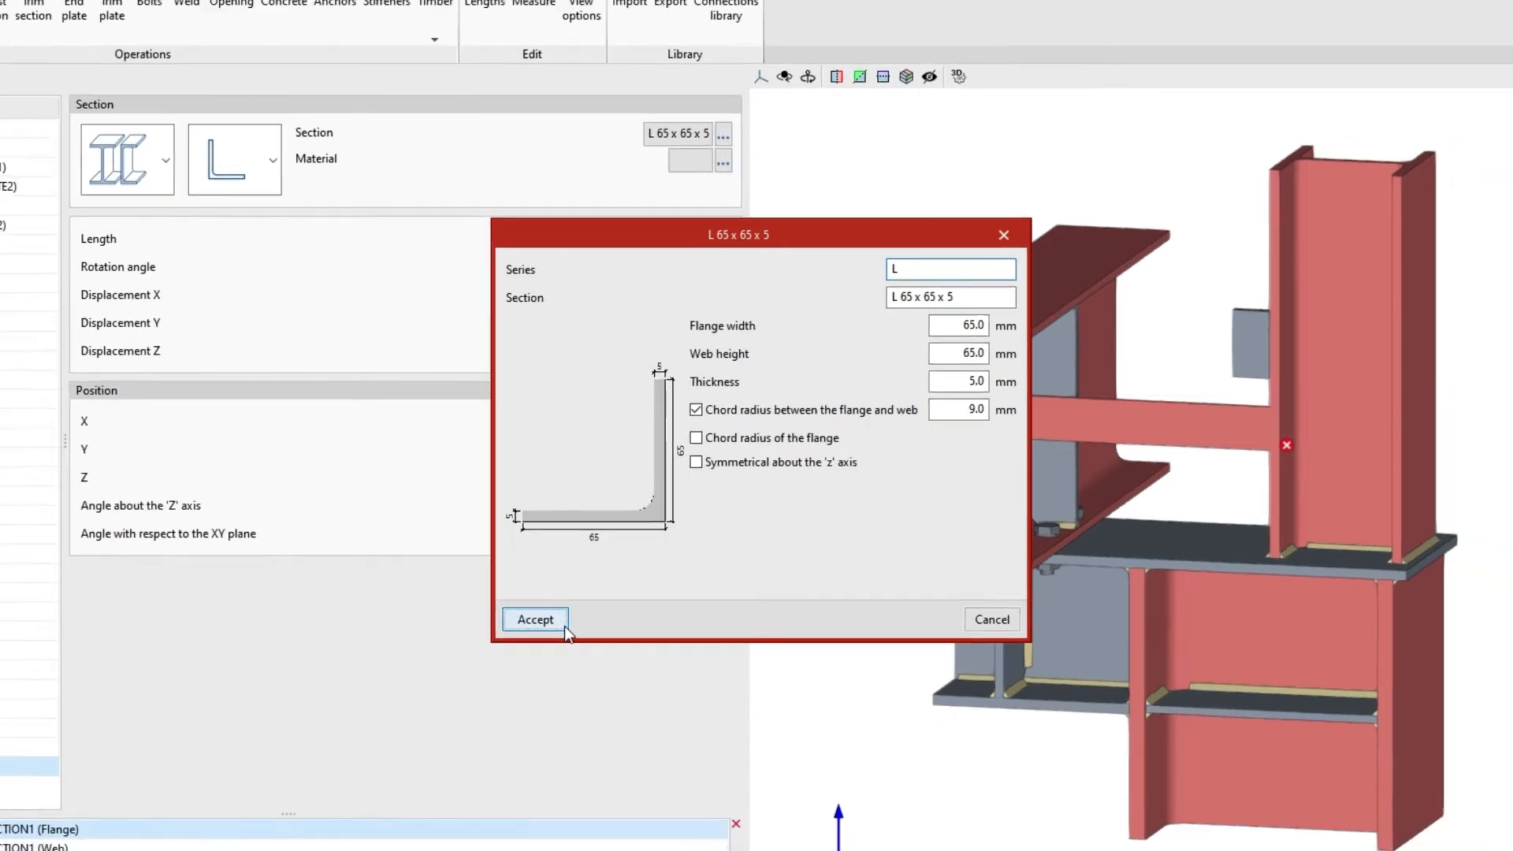
{"action": "left_click", "coordinate": [536, 637]}
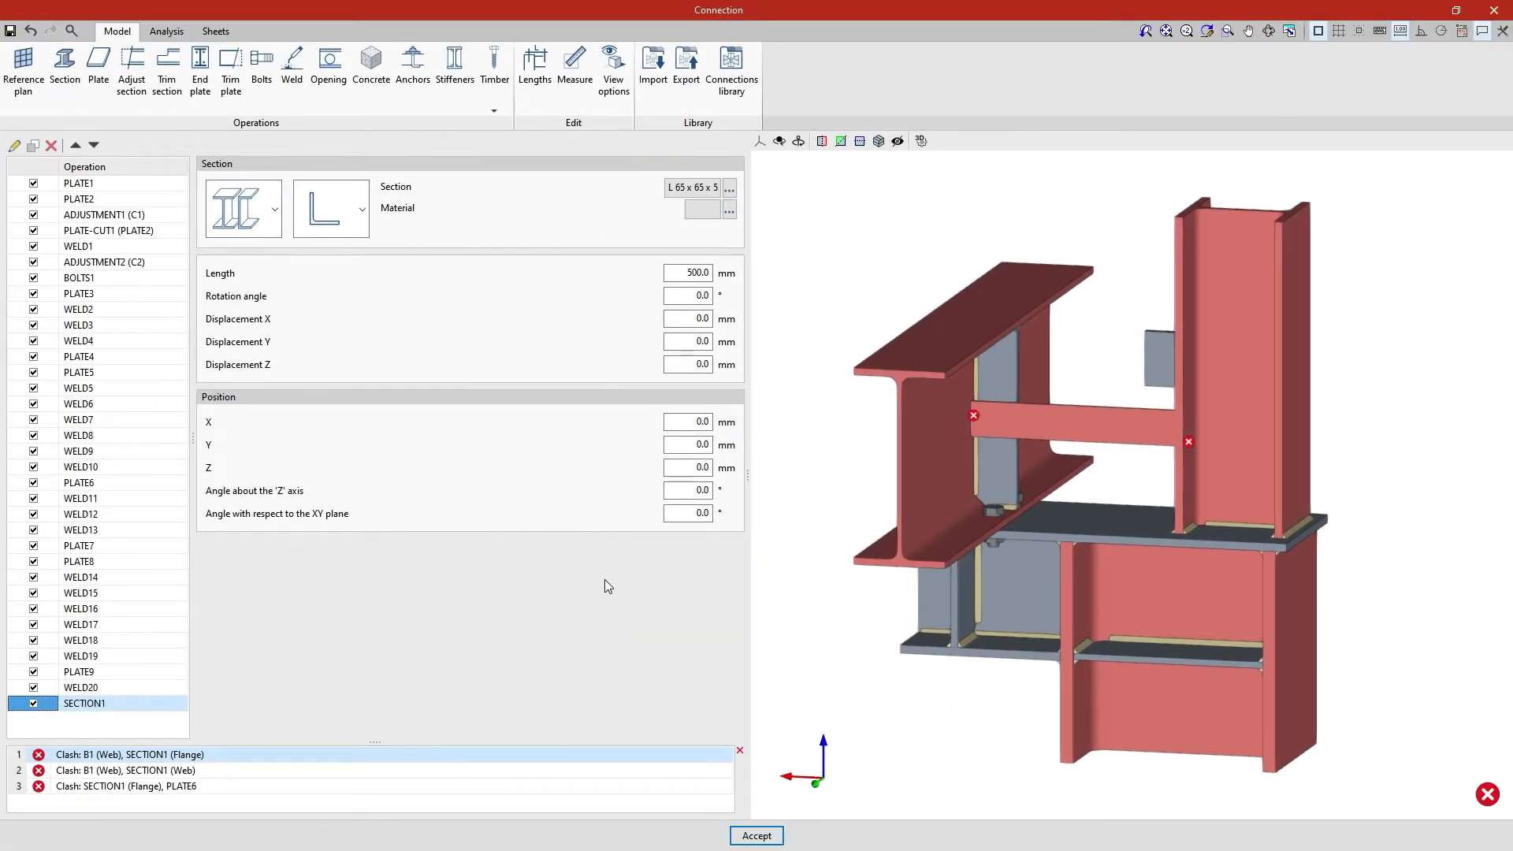
Set the new section's material to S275 and review the steel's properties without changing them
{"action": "left_click", "coordinate": [729, 209]}
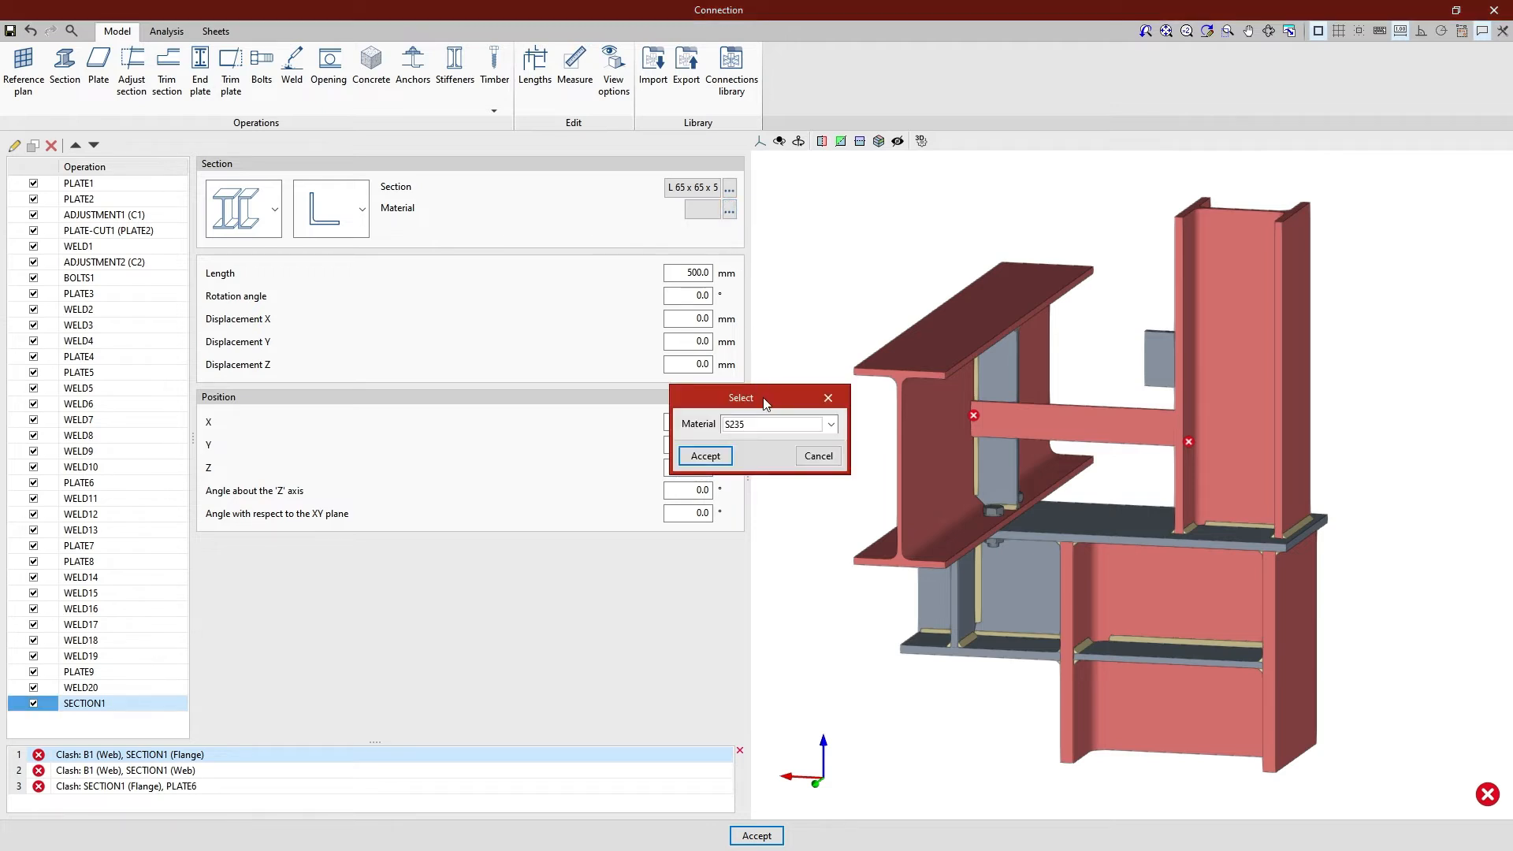
{"action": "left_click", "coordinate": [831, 425]}
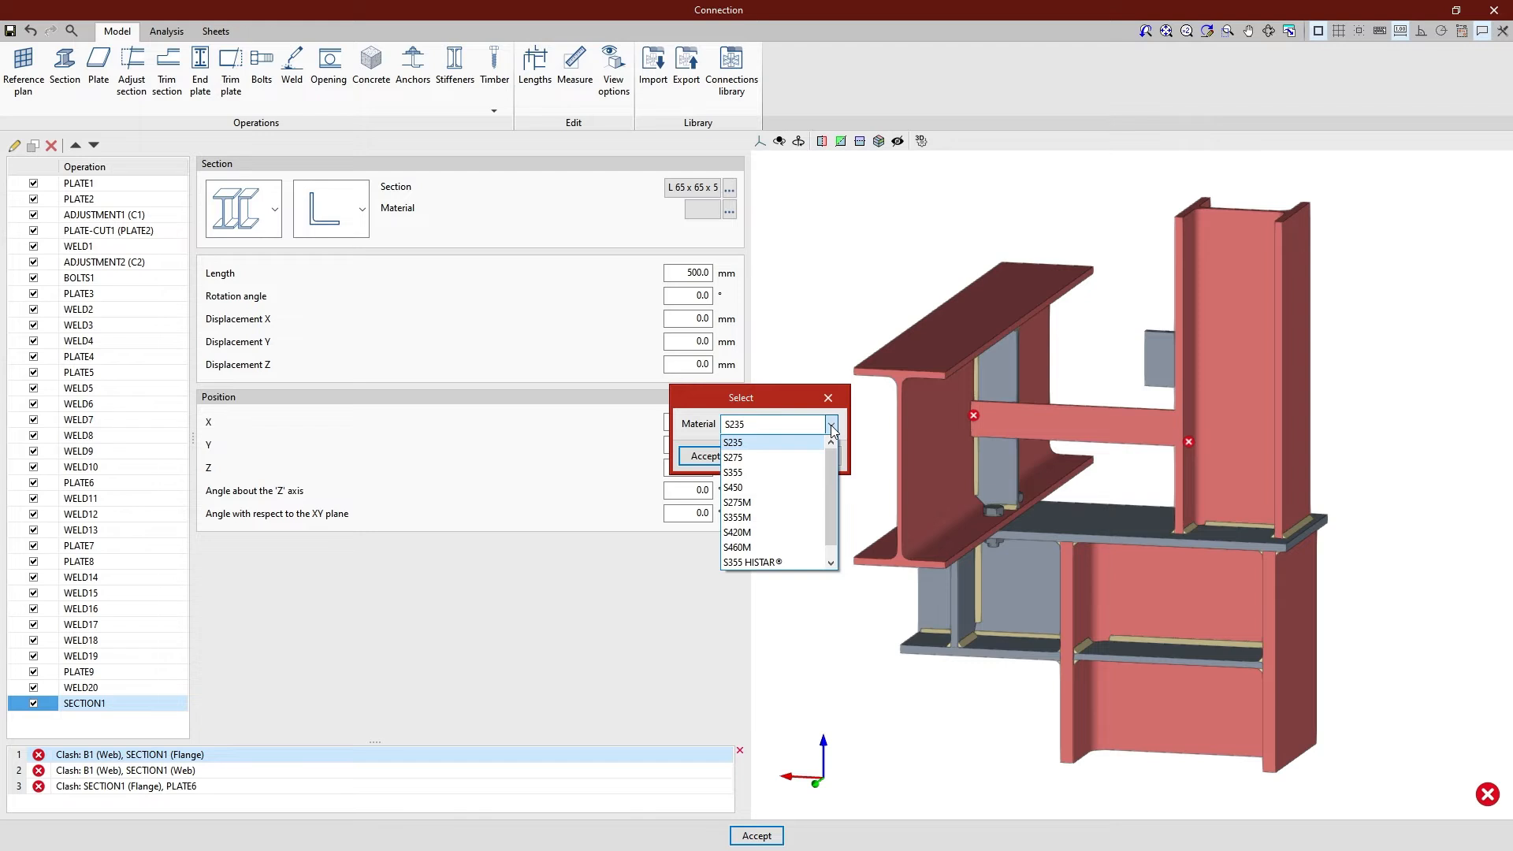
{"action": "left_click", "coordinate": [807, 458]}
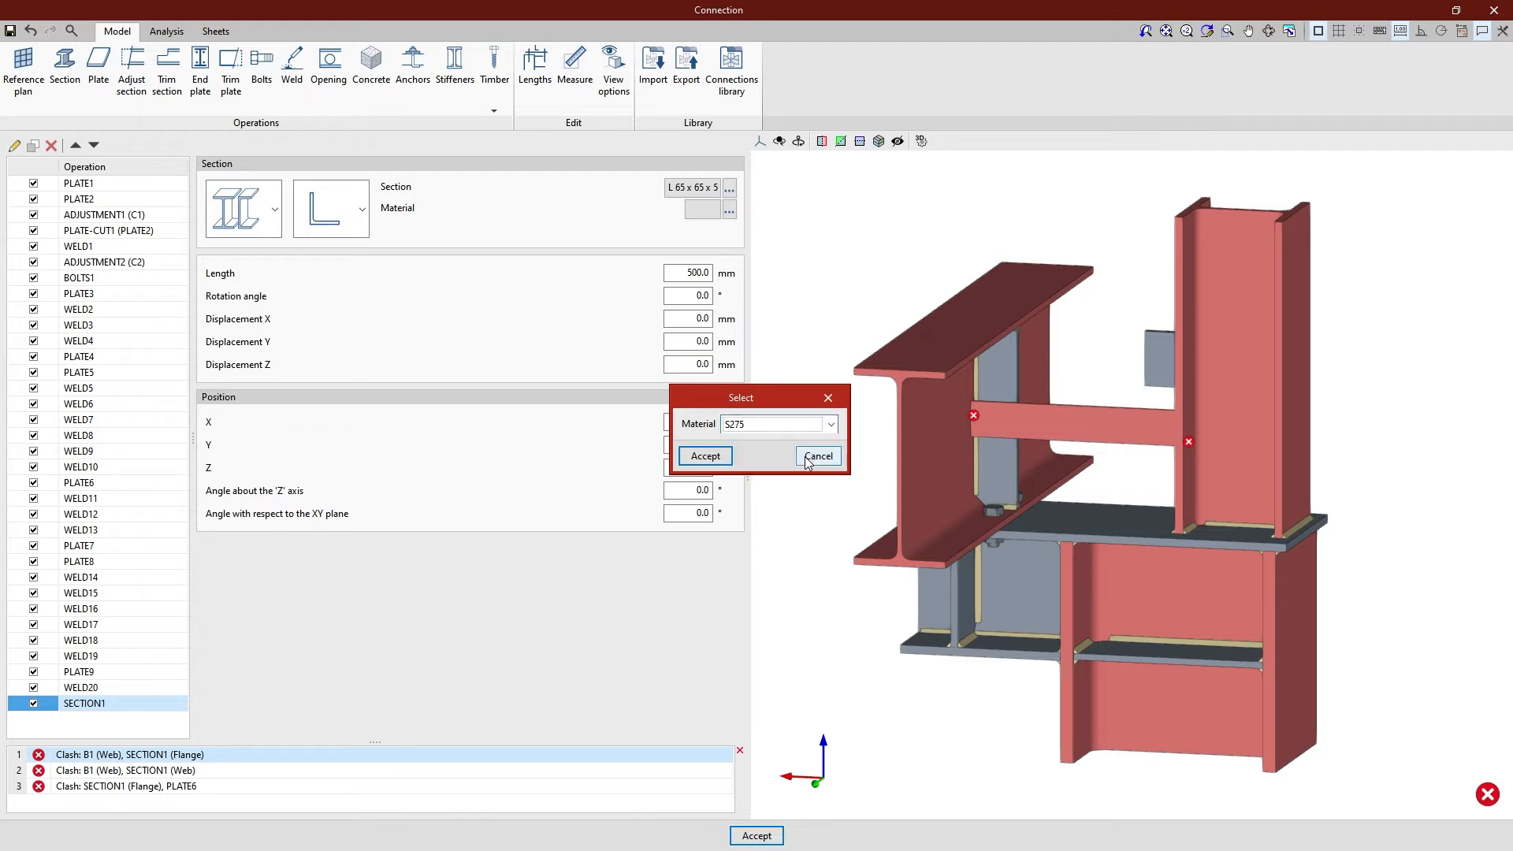
{"action": "left_click", "coordinate": [727, 460]}
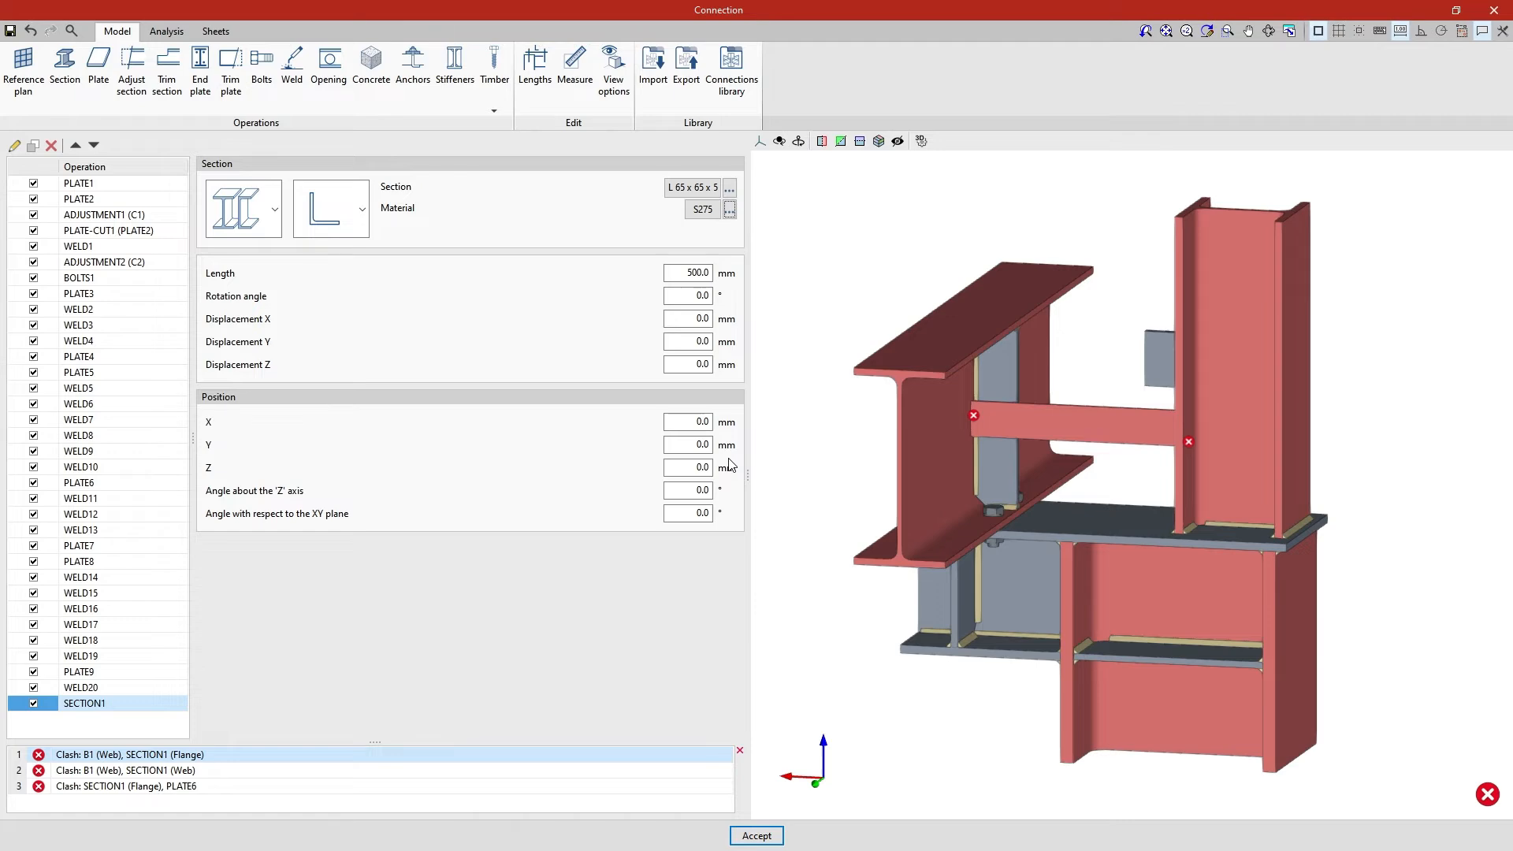
{"action": "left_click", "coordinate": [707, 216]}
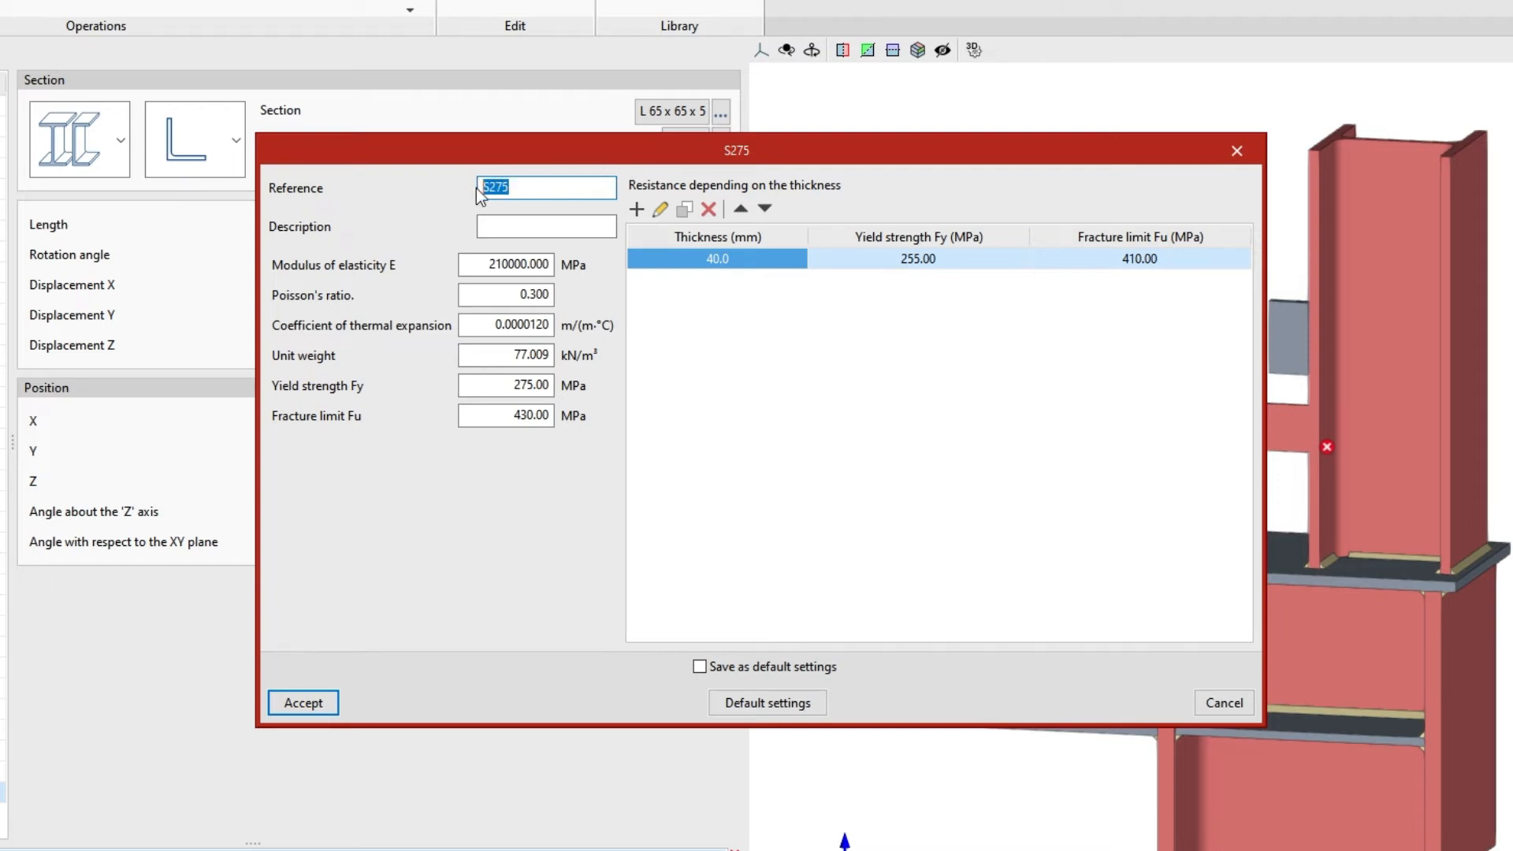
{"action": "left_click", "coordinate": [484, 226]}
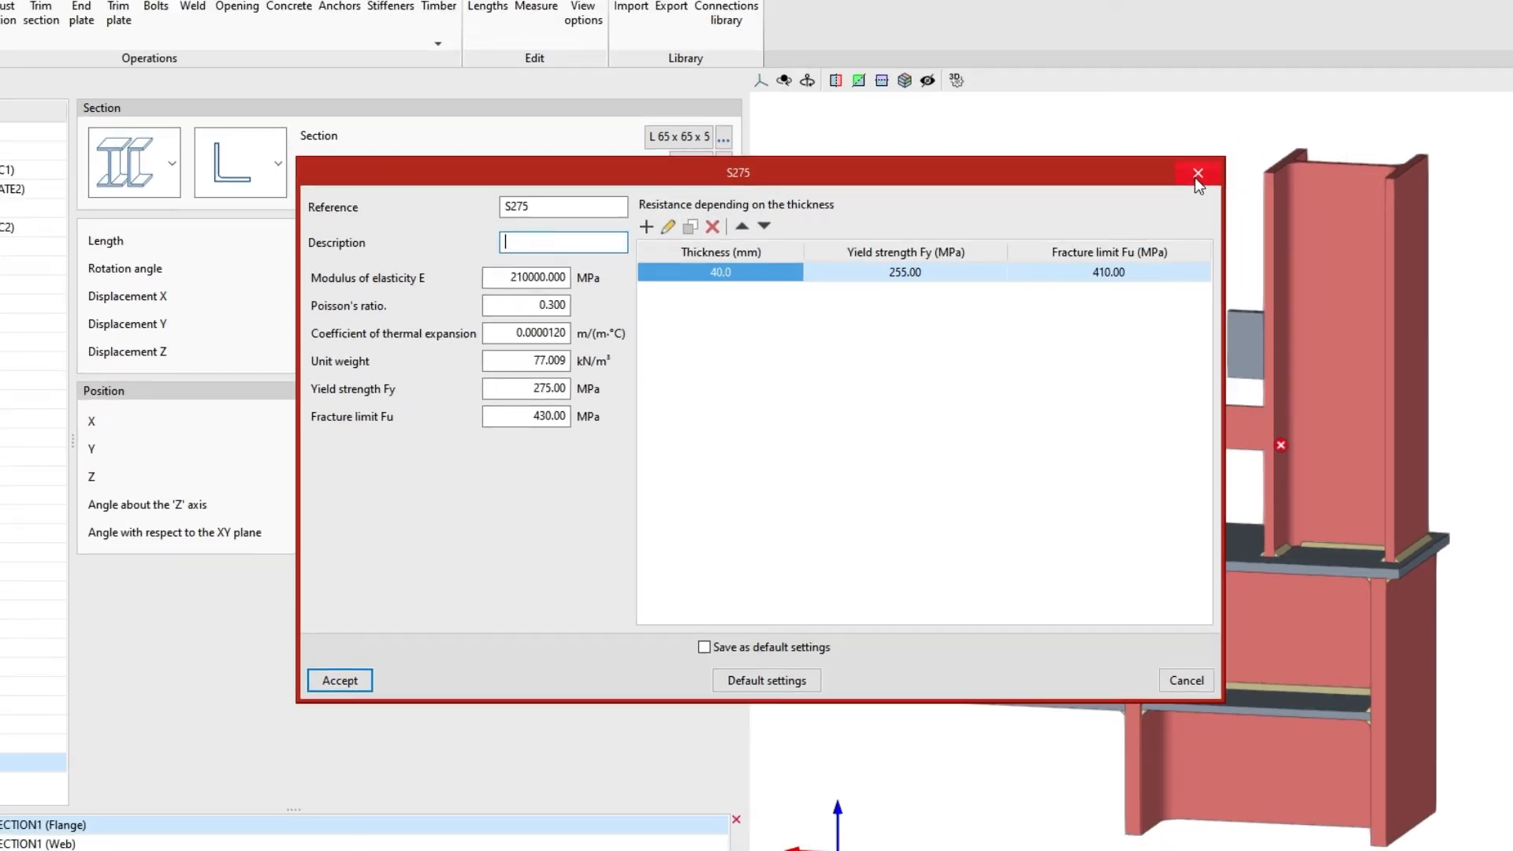
{"action": "left_click", "coordinate": [1237, 151]}
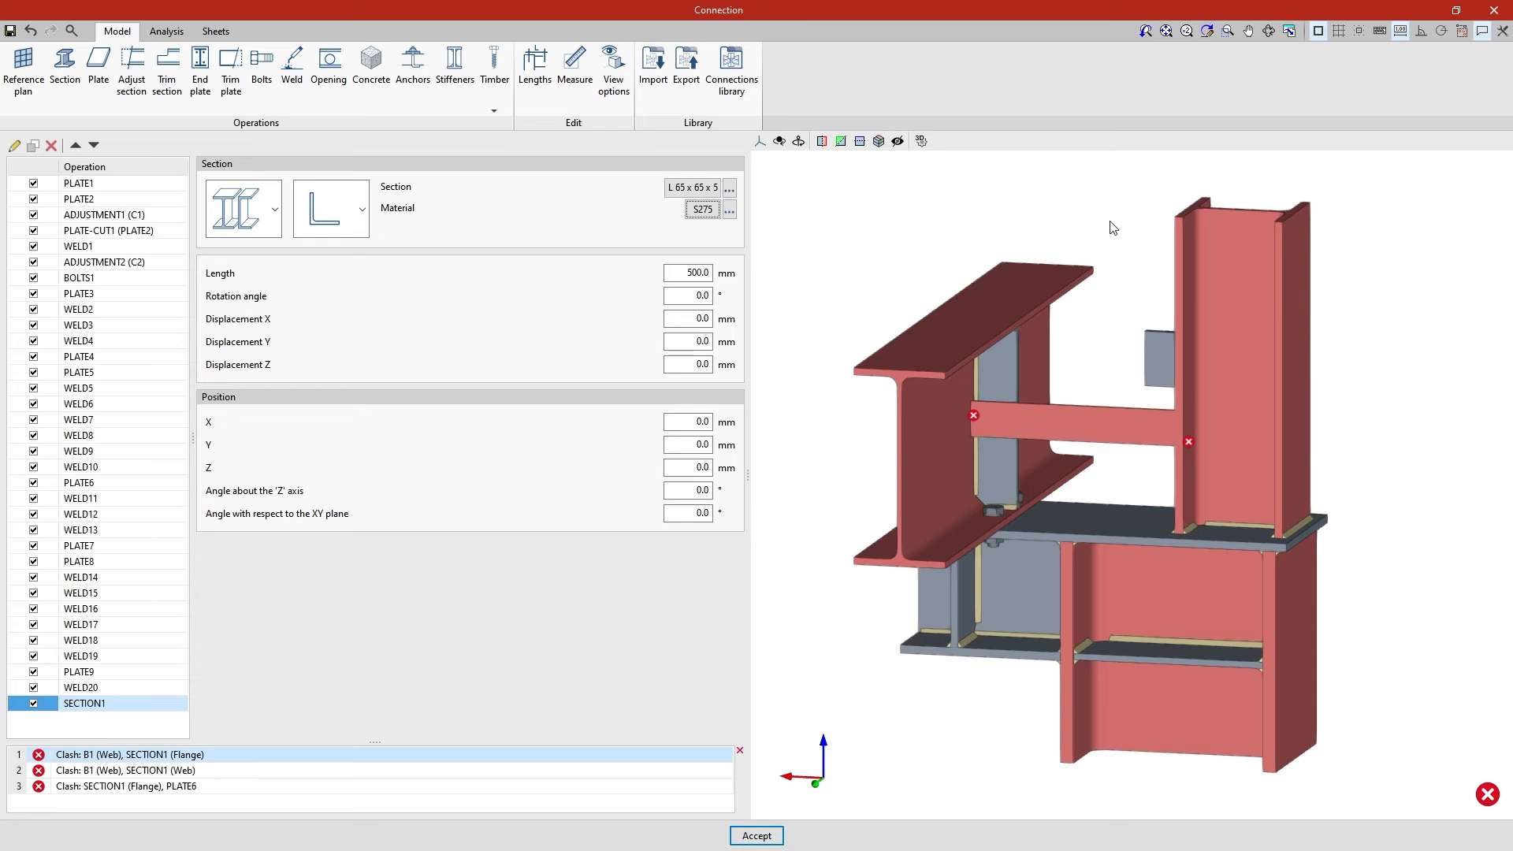
Set the angle section's length to 370 mm and its rotation angle to 180°
{"action": "left_click_drag", "start_coordinate": [682, 273], "coordinate": [712, 272]}
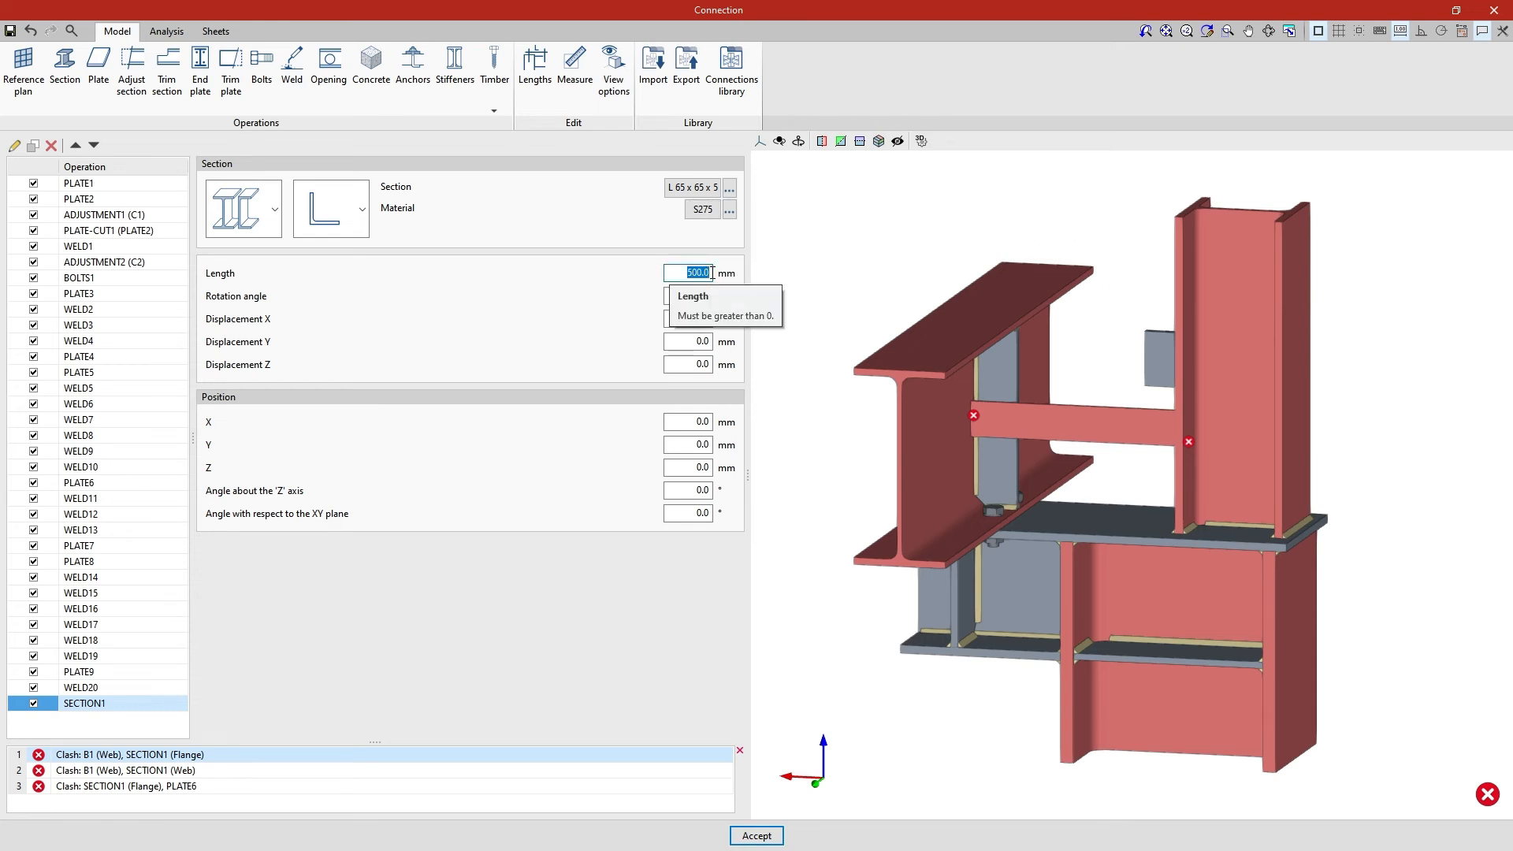
{"action": "type", "text": "37"}
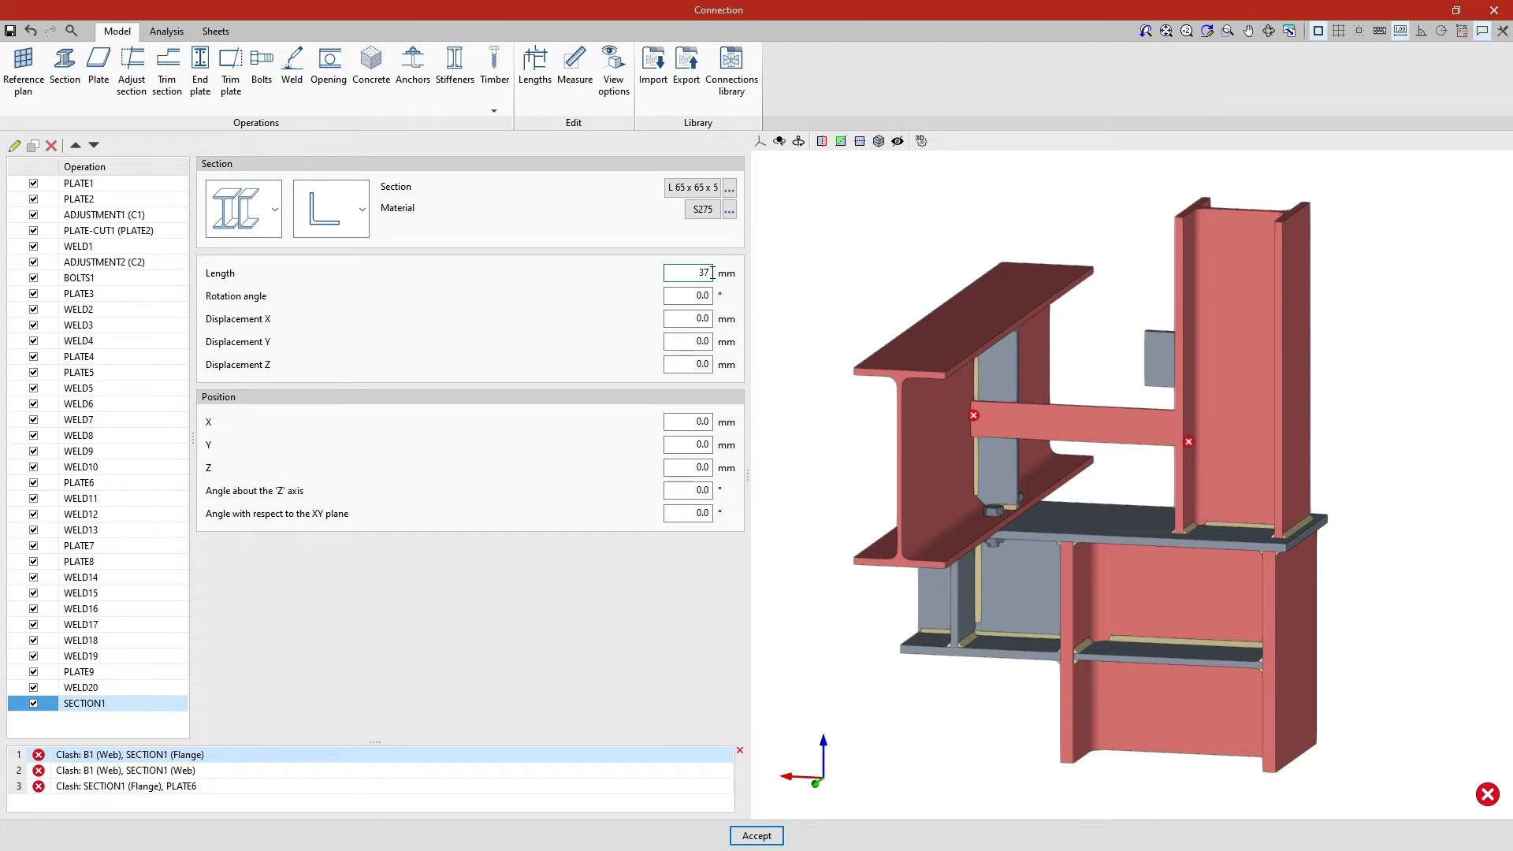
{"action": "type", "text": "0"}
{"action": "key", "text": "Tab"}
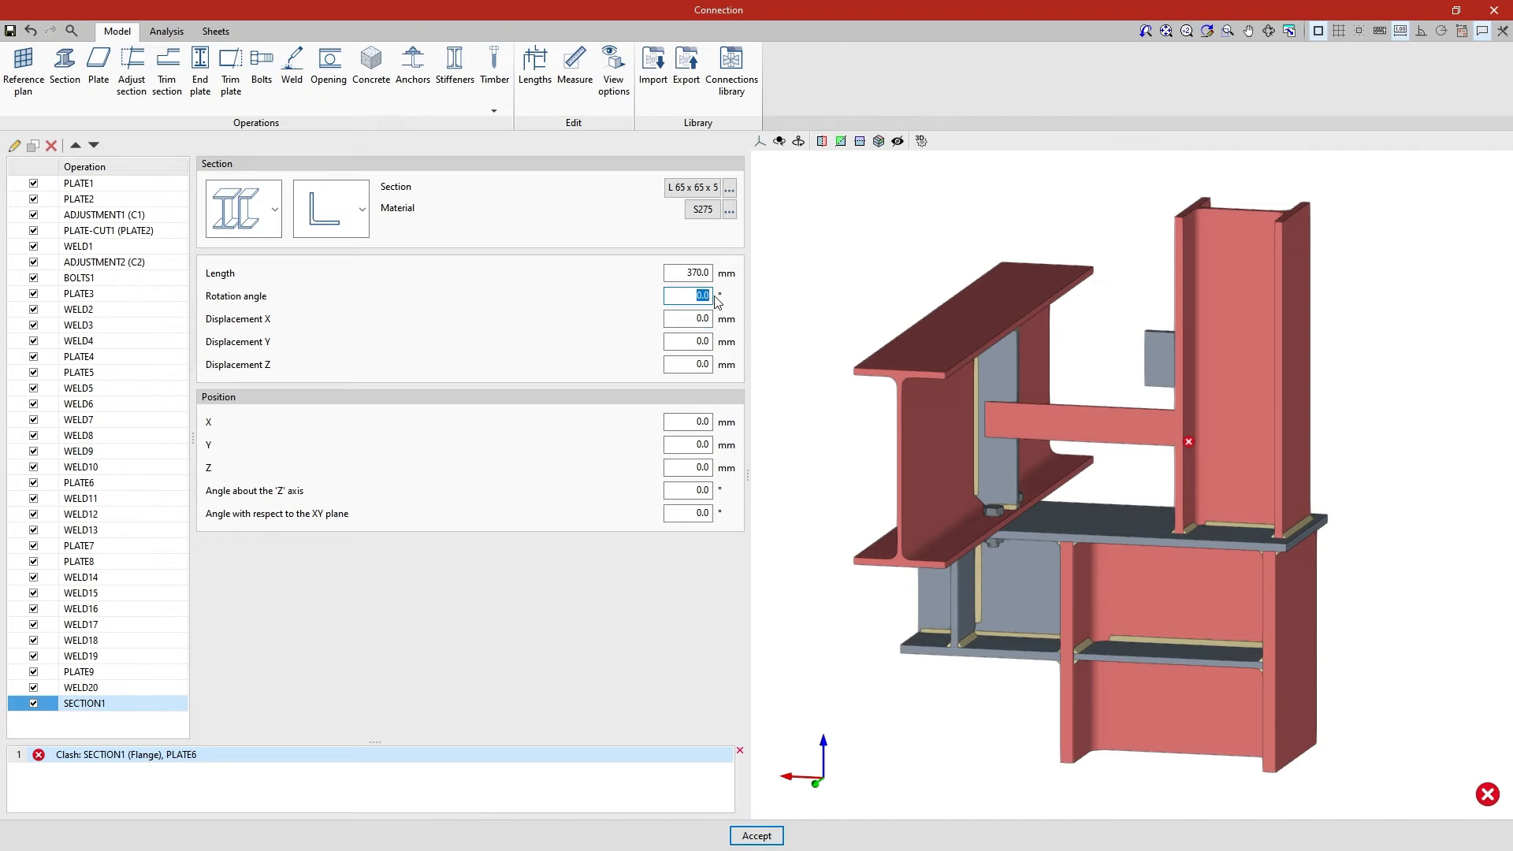
{"action": "type", "text": "180"}
{"action": "key", "text": "Tab"}
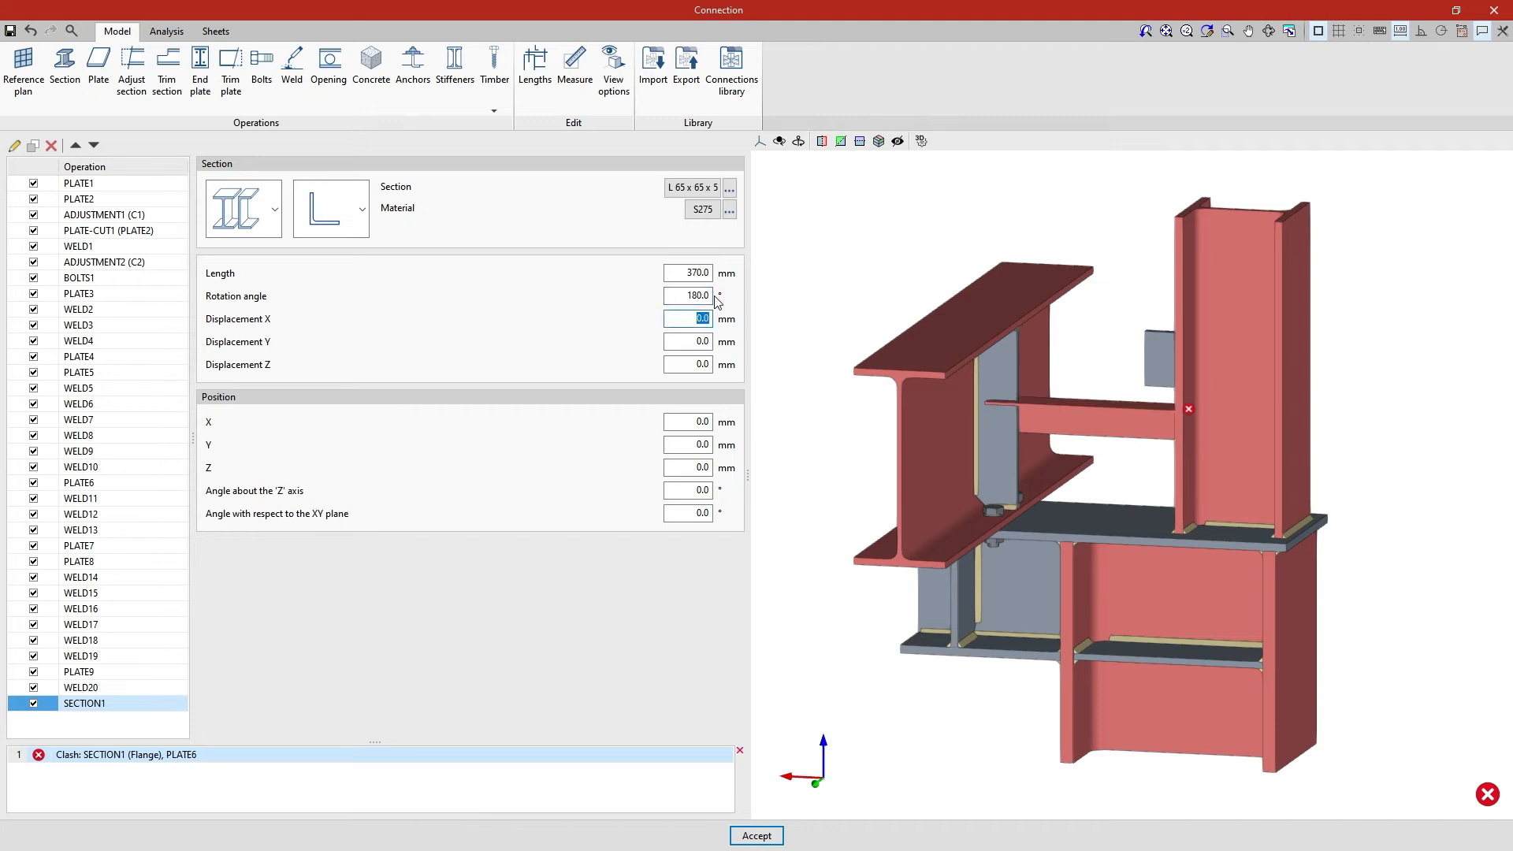
Position the angle section at X 10 mm, Y 38.5 mm and Z 120 mm
{"action": "key", "text": "Tab"}
{"action": "key", "text": "Tab"}
{"action": "key", "text": "Tab"}
{"action": "type", "text": "1"}
{"action": "key", "text": "Tab"}
{"action": "type", "text": "38.5"}
{"action": "key", "text": "Tab"}
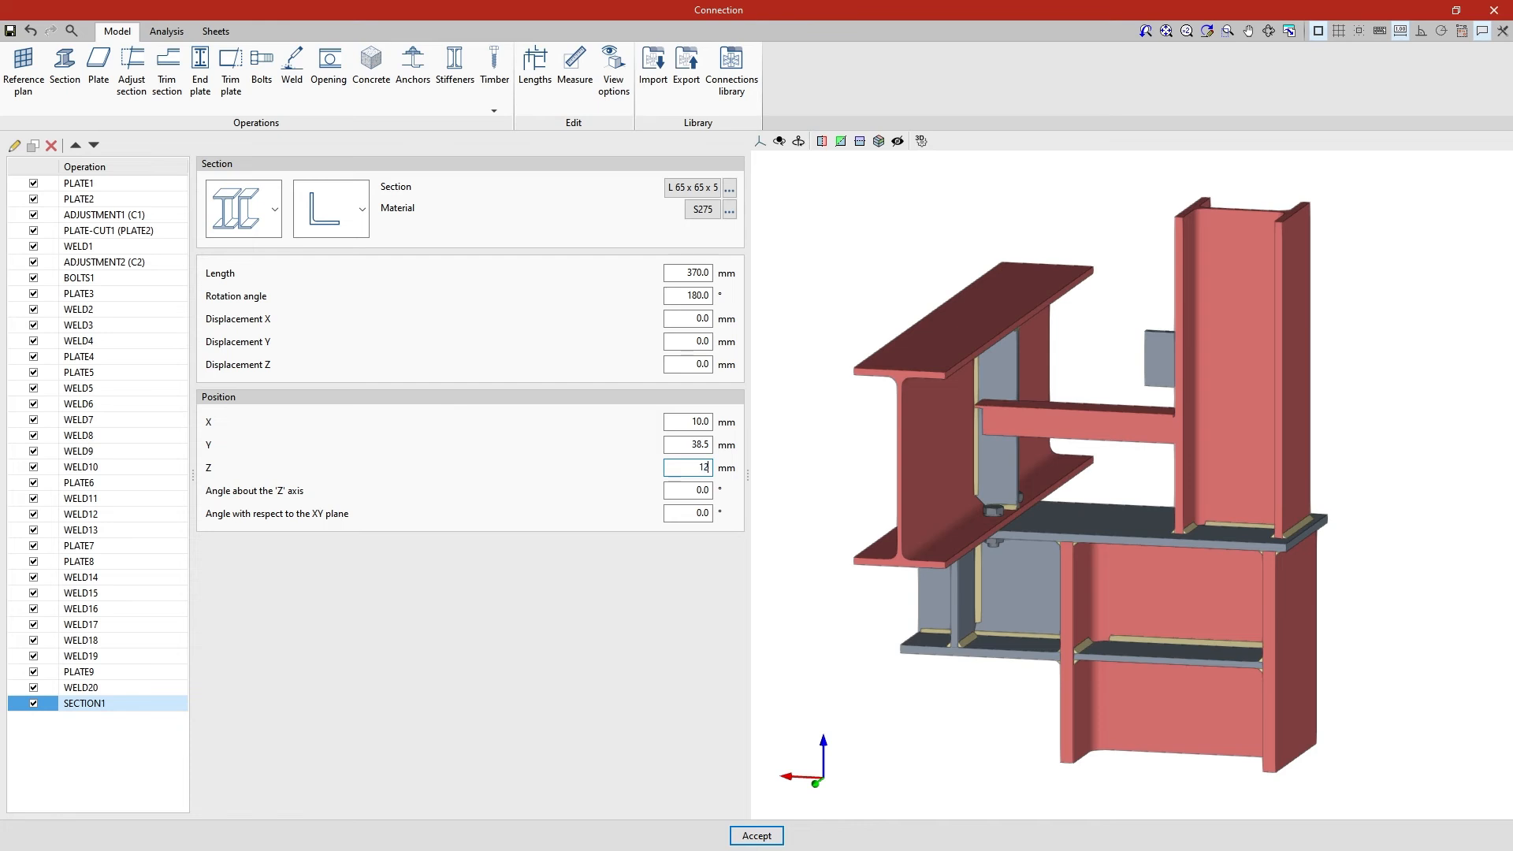
{"action": "type", "text": "120"}
{"action": "key", "text": "Tab"}
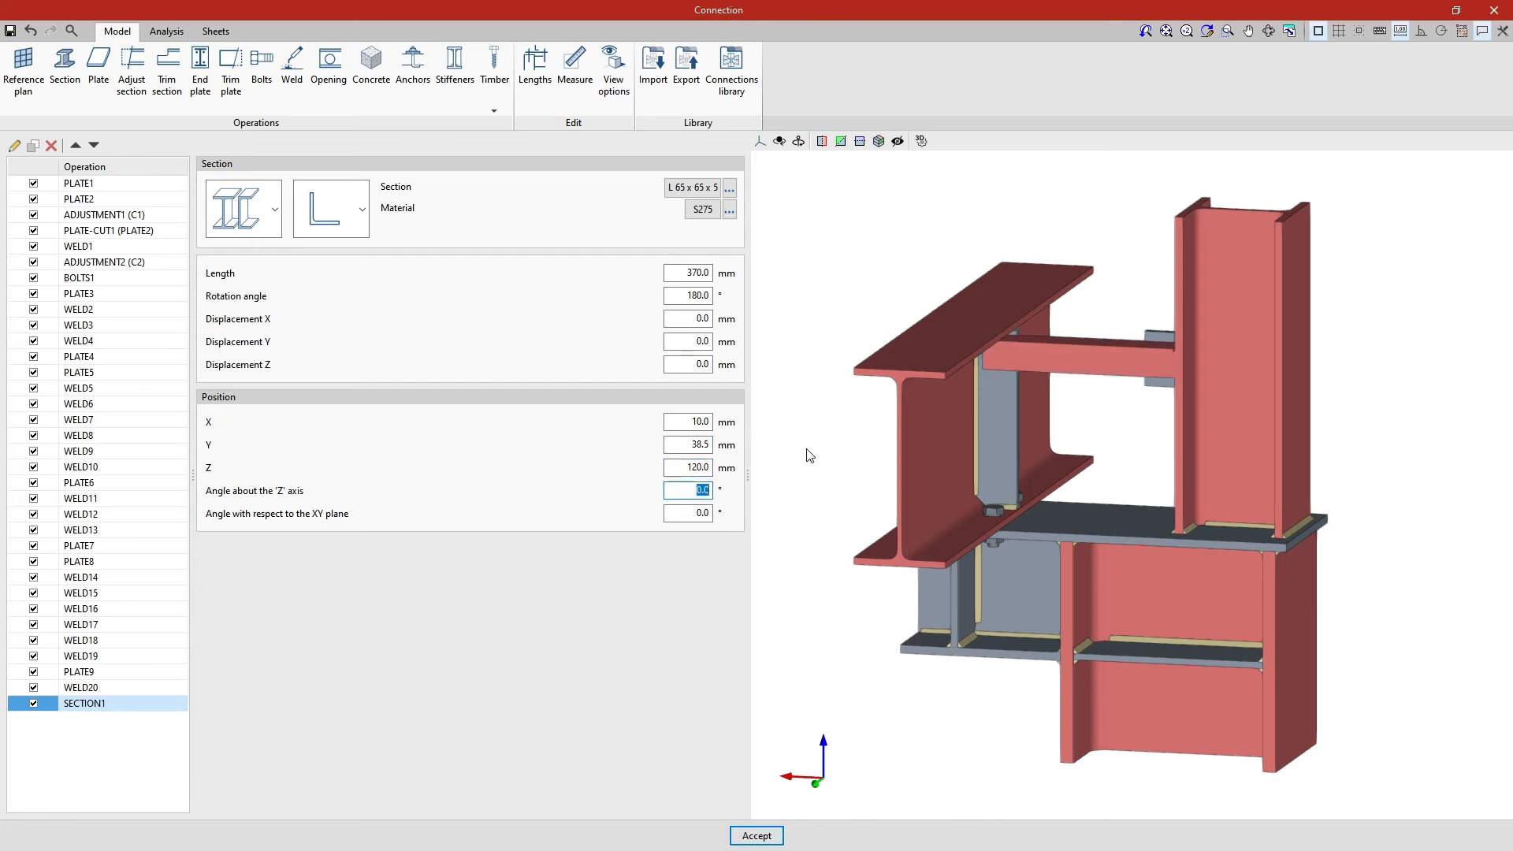
{"action": "mouse_move", "coordinate": [809, 456]}
{"action": "middle_mouse_down", "text": "shift"}
{"action": "mouse_move", "coordinate": [1075, 602]}
{"action": "mouse_move", "coordinate": [1232, 558]}
{"action": "mouse_move", "coordinate": [1277, 500]}
{"action": "mouse_move", "coordinate": [1257, 473]}
{"action": "mouse_move", "coordinate": [1047, 506]}
{"action": "mouse_move", "coordinate": [841, 499]}
{"action": "mouse_move", "coordinate": [780, 473]}
{"action": "mouse_move", "coordinate": [770, 447]}
{"action": "middle_mouse_up", "text": "shift"}
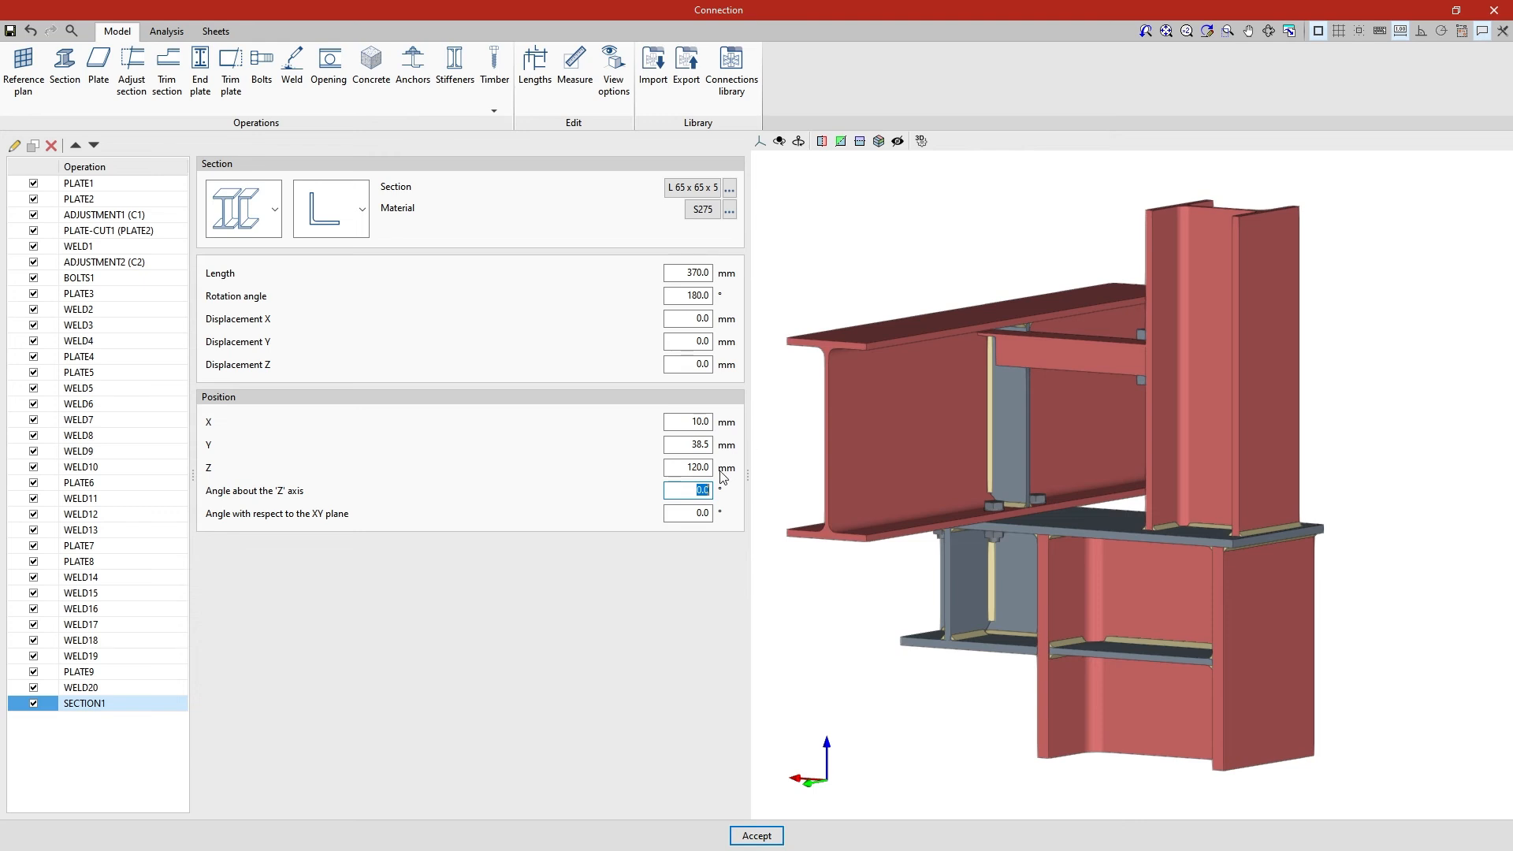
{"action": "mouse_move", "coordinate": [687, 490]}
{"action": "left_mouse_down"}
{"action": "mouse_move", "coordinate": [717, 489]}
{"action": "mouse_move", "coordinate": [706, 512]}
{"action": "left_mouse_up"}
{"action": "key", "text": "Tab"}
Add a bolts operation and set its element to the web of section SECTION1
{"action": "left_click", "coordinate": [267, 103]}
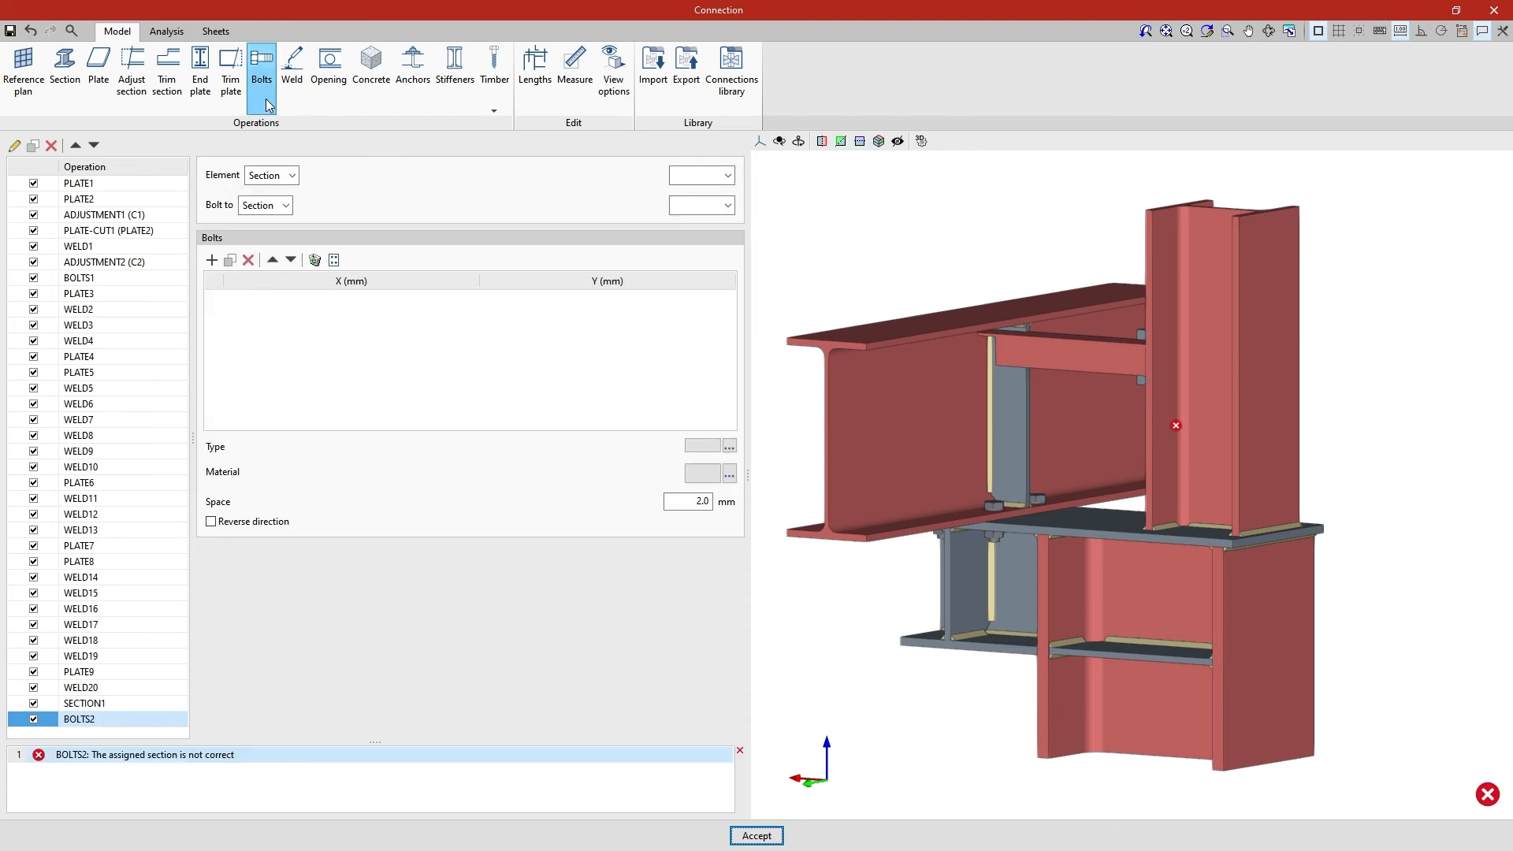
{"action": "left_click", "coordinate": [293, 176]}
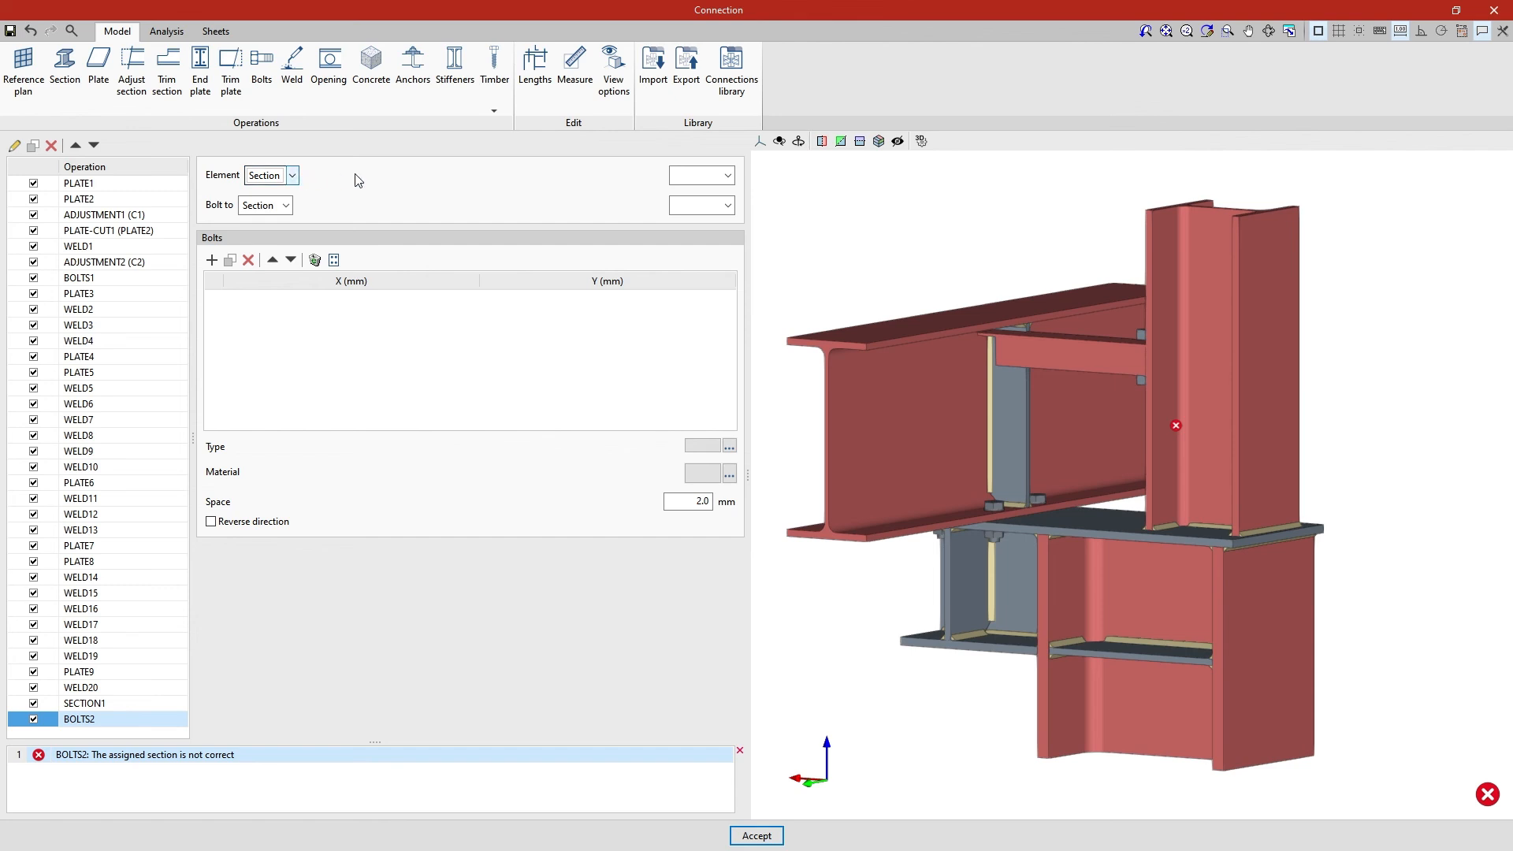
{"action": "left_click", "coordinate": [727, 175]}
{"action": "left_click", "coordinate": [698, 238]}
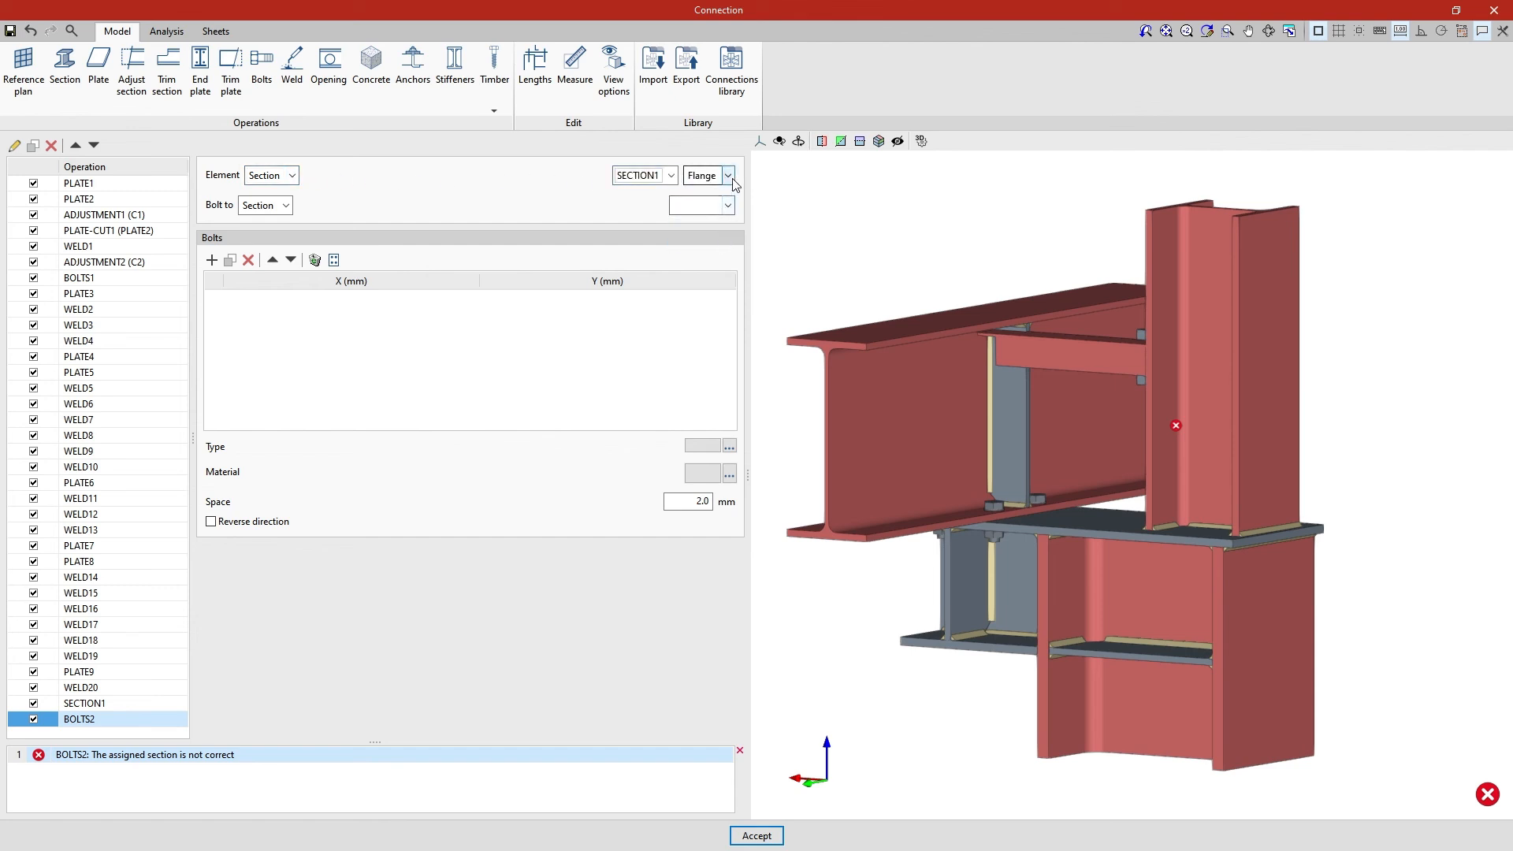
{"action": "left_click", "coordinate": [728, 176]}
{"action": "left_click", "coordinate": [730, 208]}
Set the bolts operation to bolt the angle's web to plate PLATE6
{"action": "left_click", "coordinate": [286, 205]}
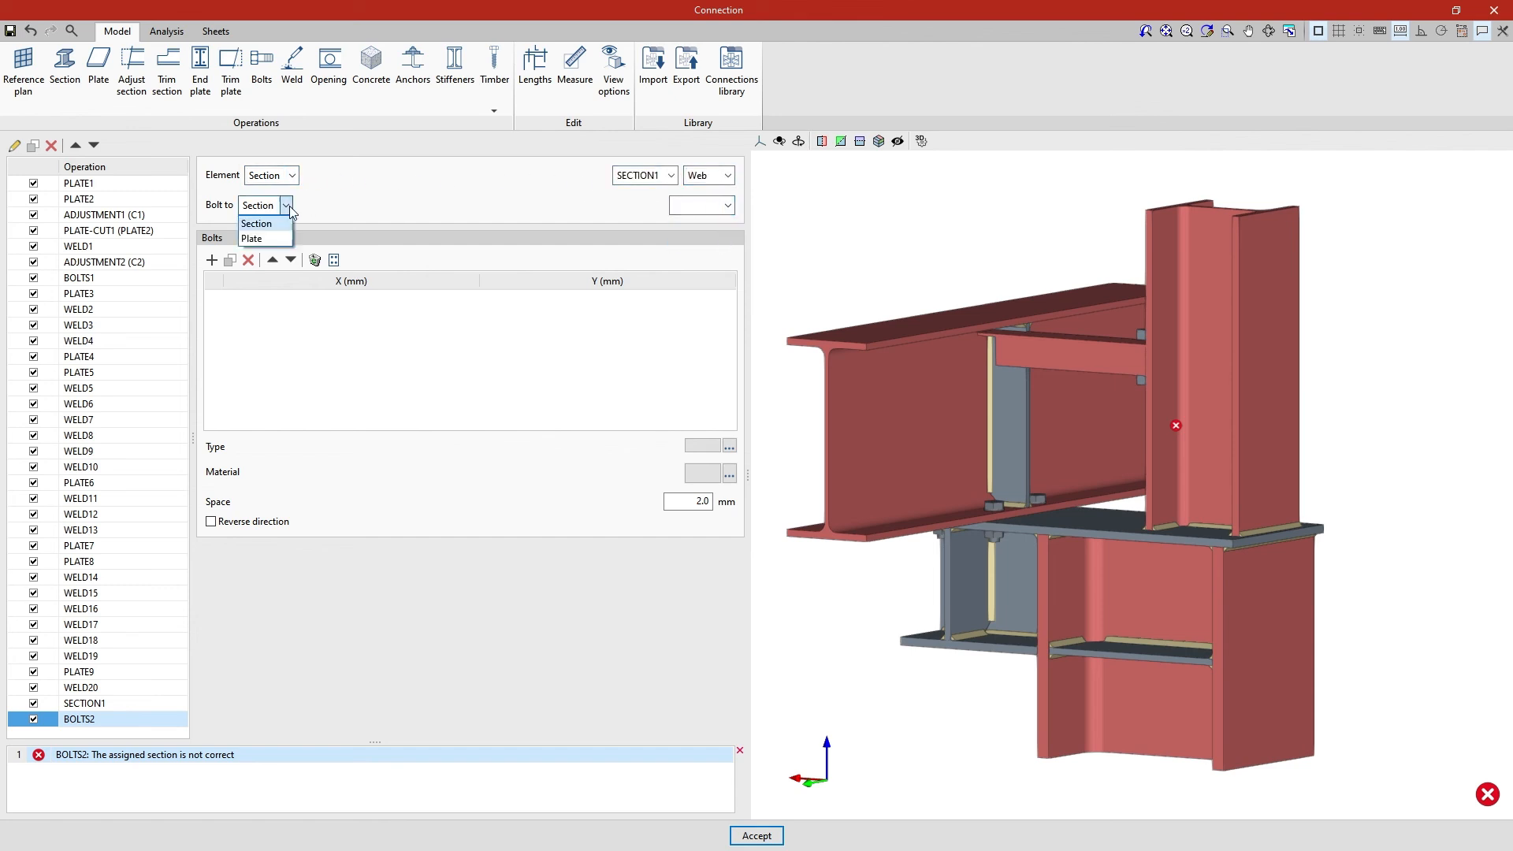
{"action": "left_click", "coordinate": [254, 234]}
{"action": "left_click", "coordinate": [728, 205]}
{"action": "left_click", "coordinate": [583, 298]}
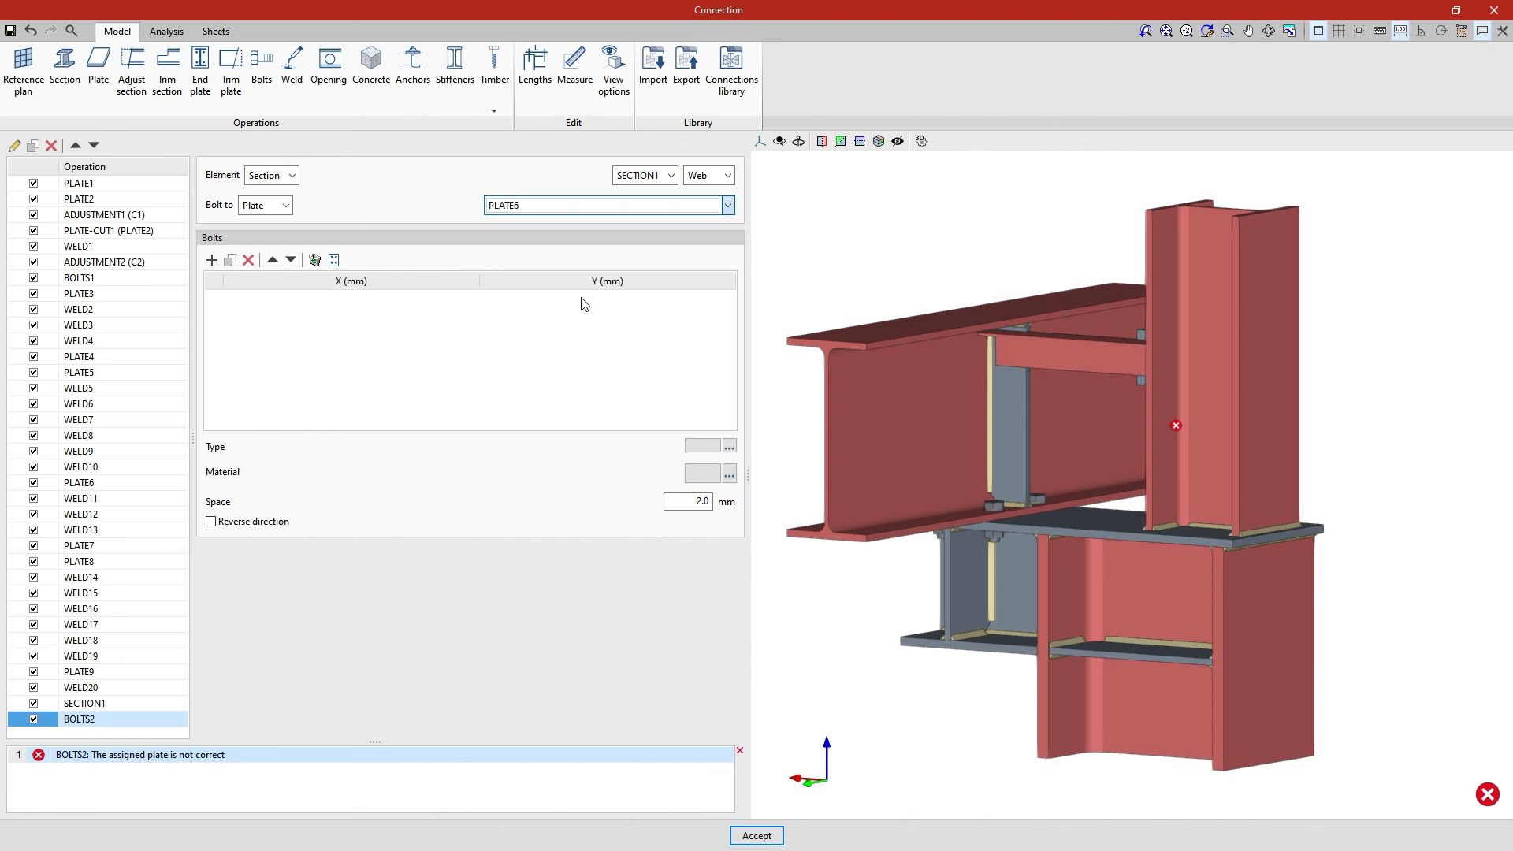
Add one bolt to the operation's bolt list with its X coordinate at 340 mm
{"action": "left_click", "coordinate": [211, 260]}
{"action": "type", "text": "340"}
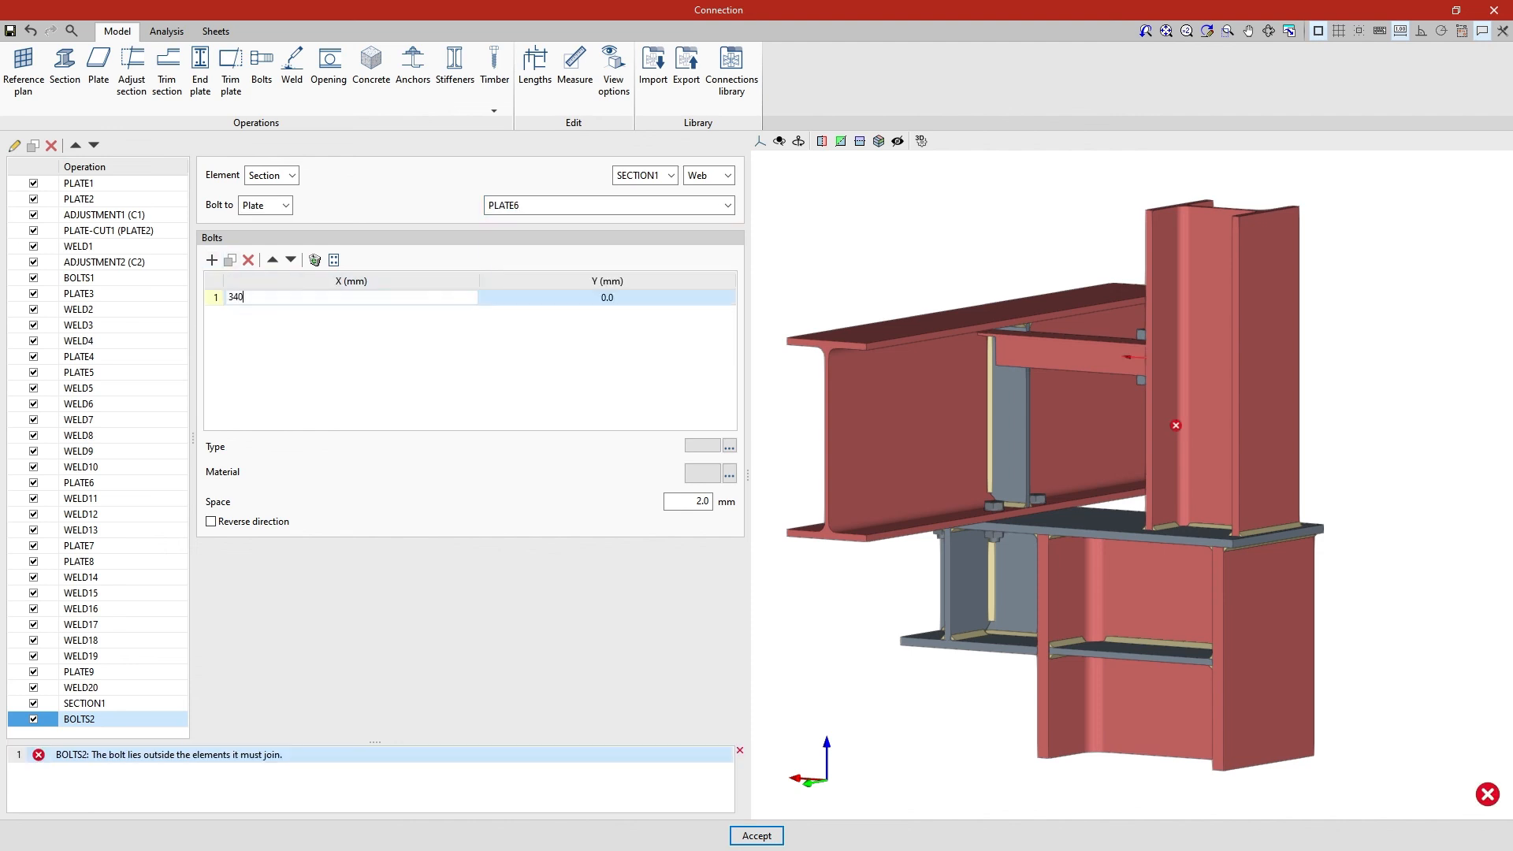
{"action": "key", "text": "Tab"}
{"action": "scroll", "coordinate": [983, 375], "scroll_direction": "up", "scroll_amount": 5}
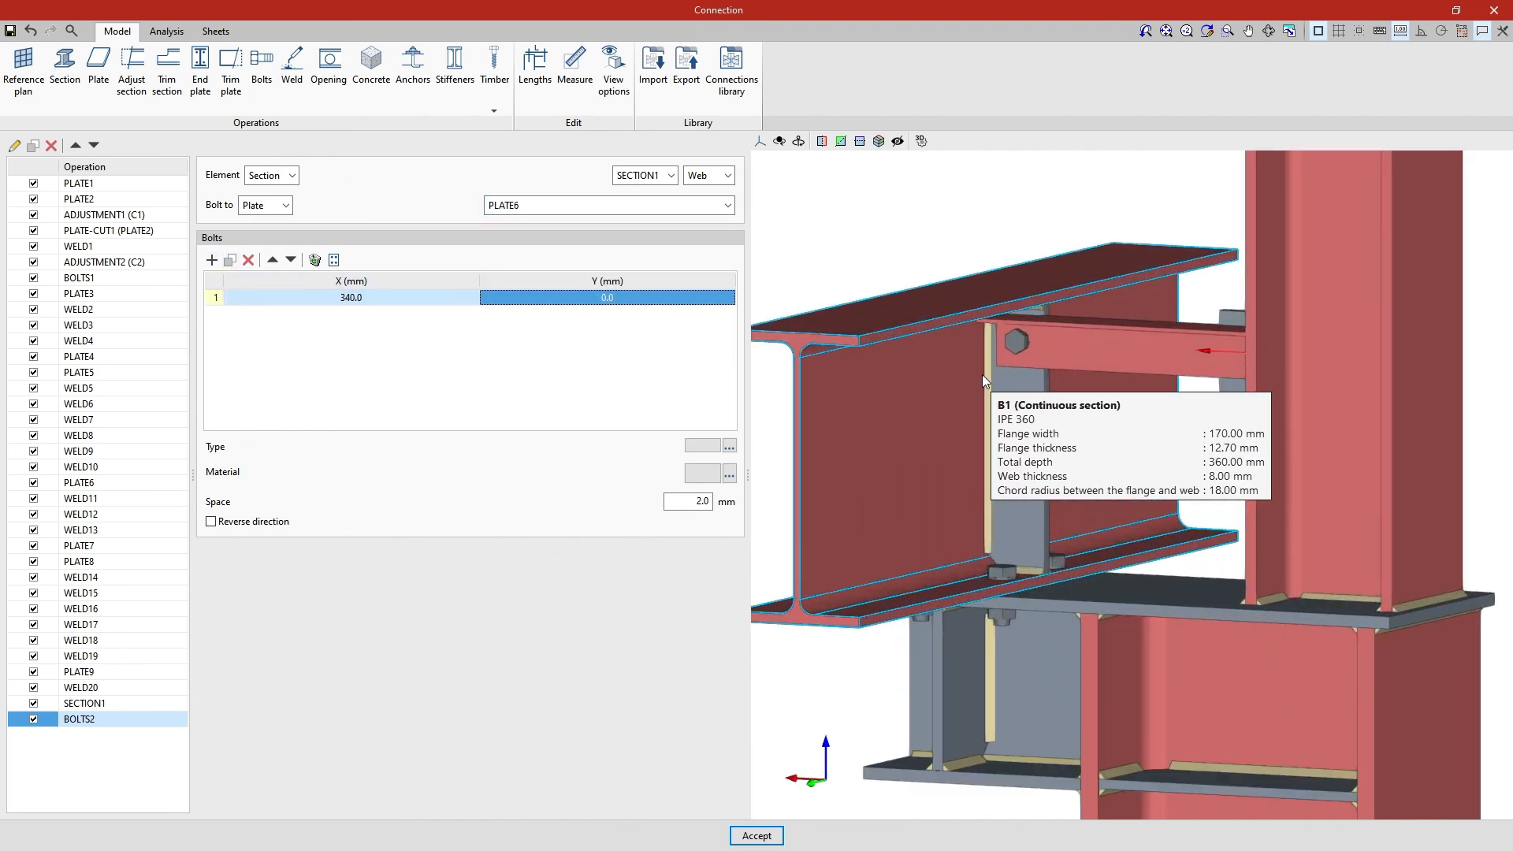
Set the bolt type to ISO 4014 with a nominal diameter of 16 and the bolt material to 8.8
{"action": "left_click", "coordinate": [729, 447]}
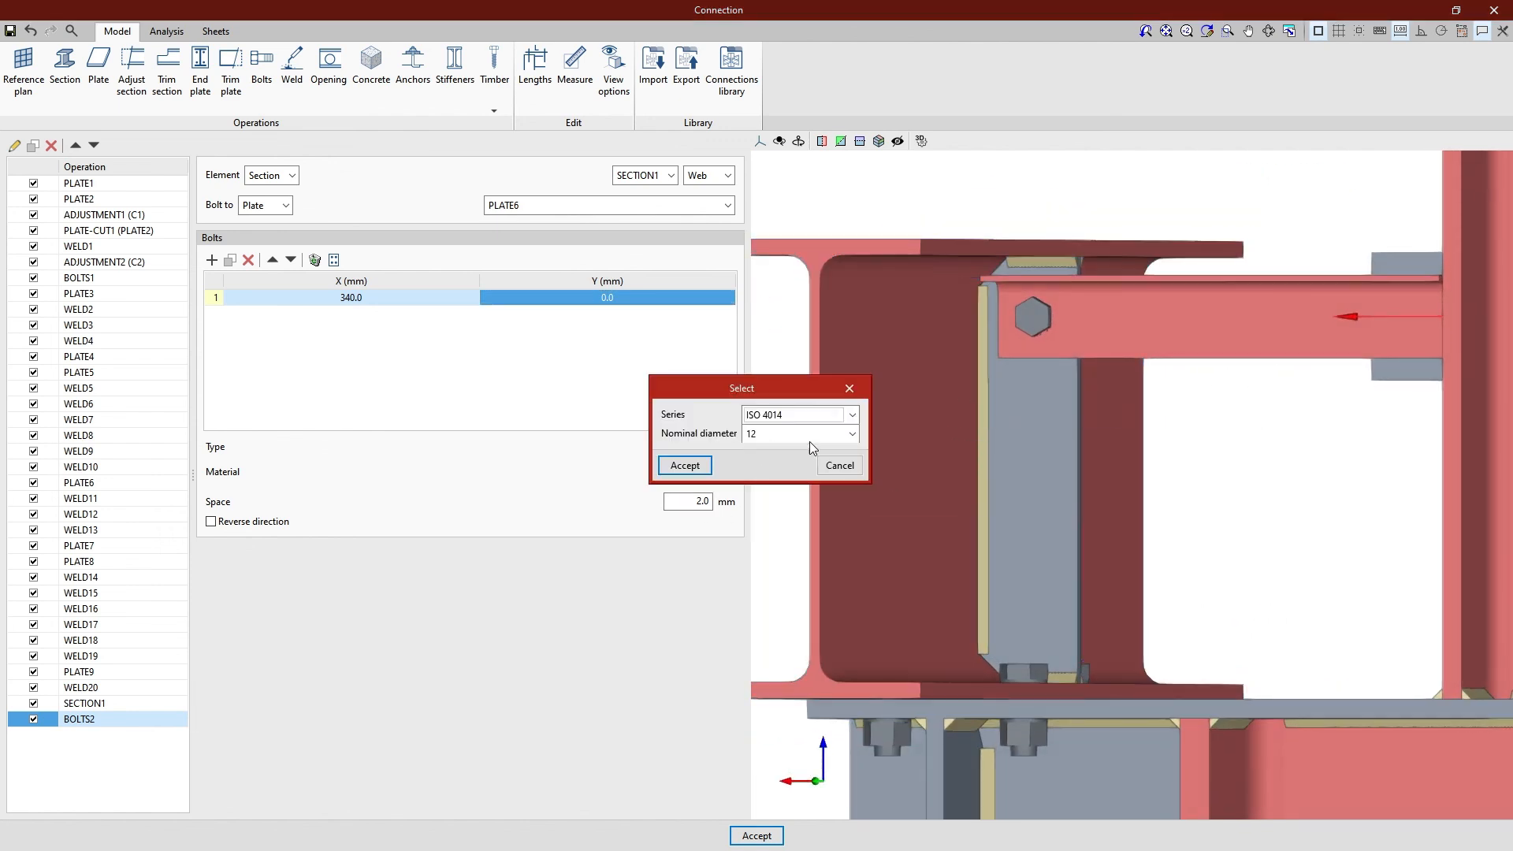
{"action": "left_click", "coordinate": [812, 435]}
{"action": "left_click", "coordinate": [780, 483]}
{"action": "left_click", "coordinate": [709, 466]}
{"action": "left_click", "coordinate": [729, 475]}
{"action": "left_click", "coordinate": [831, 424]}
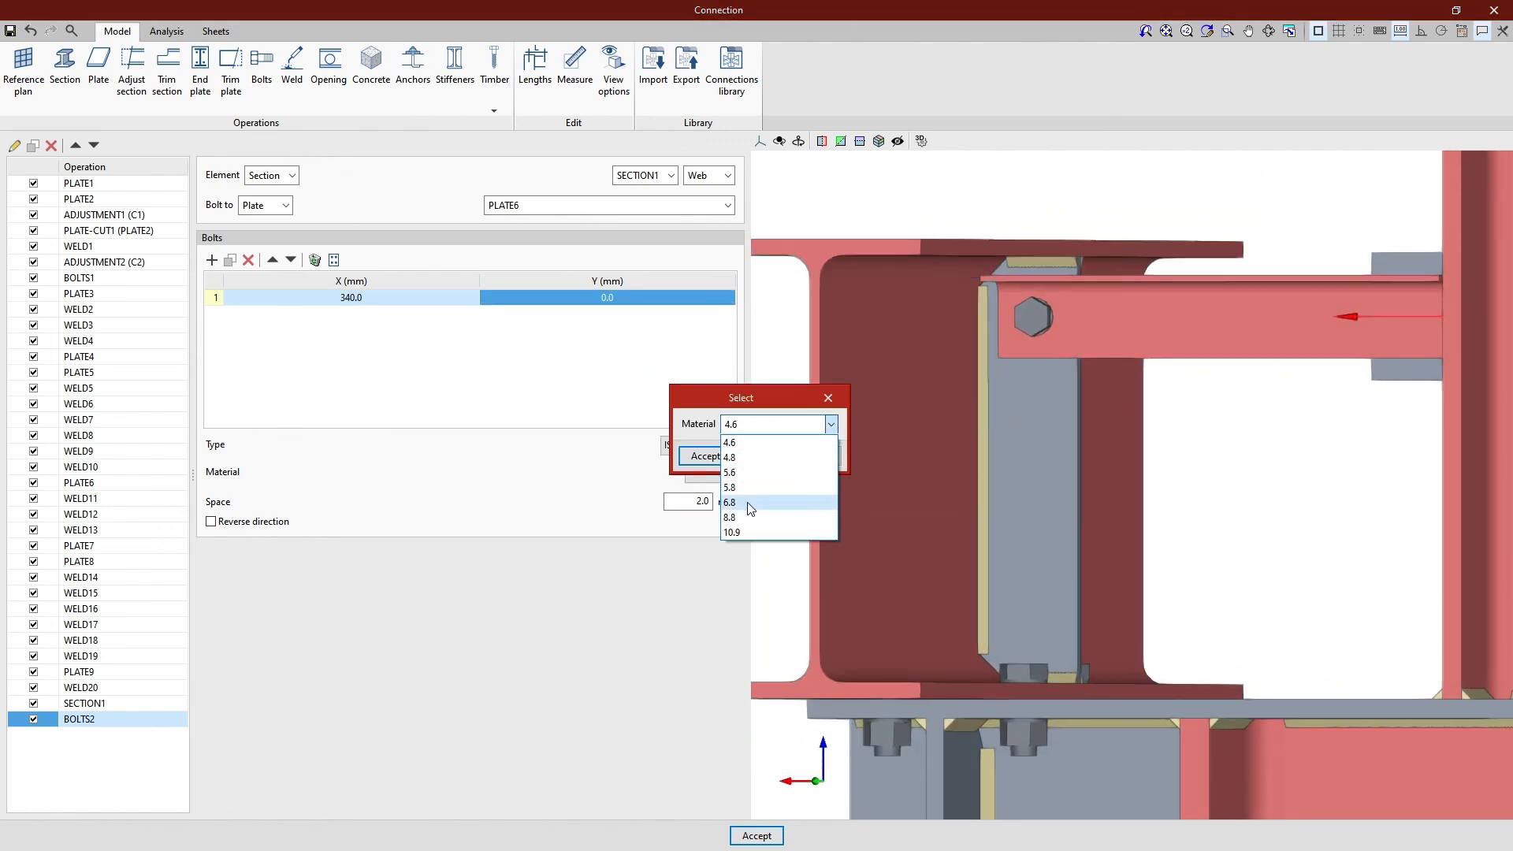
{"action": "left_click", "coordinate": [745, 509]}
{"action": "left_click", "coordinate": [722, 461]}
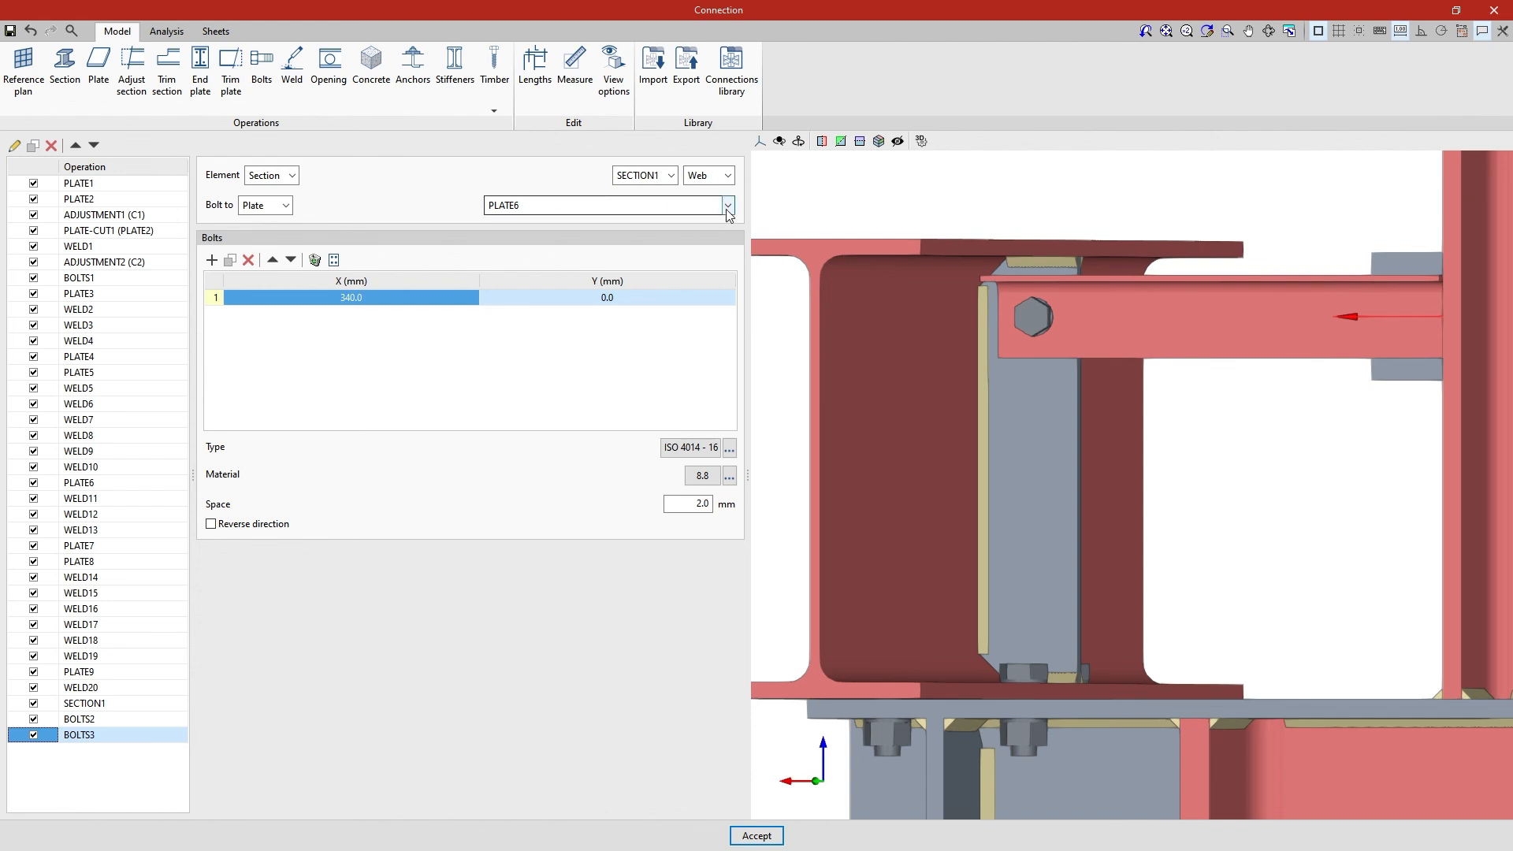
Reassign the copied bolts operation BOLTS3 to plate PLATE9 and set its bolt's X coordinate to 30 mm
{"action": "left_click", "coordinate": [726, 205]}
{"action": "left_click", "coordinate": [562, 342]}
{"action": "type", "text": "30"}
{"action": "key", "text": "Tab"}
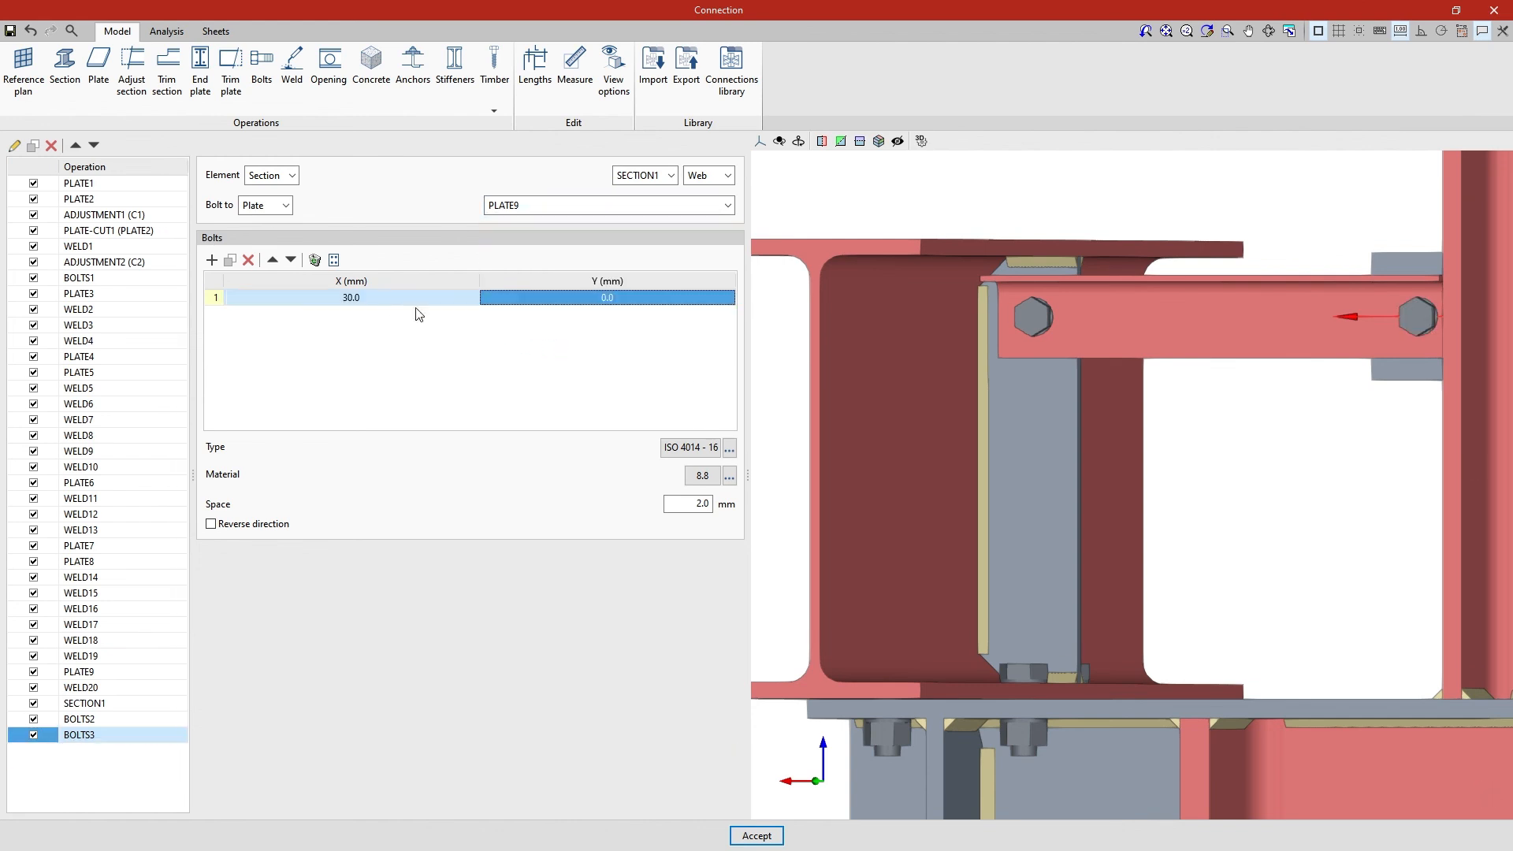
{"action": "middle_click_drag", "start_coordinate": [1259, 496], "coordinate": [1218, 536]}
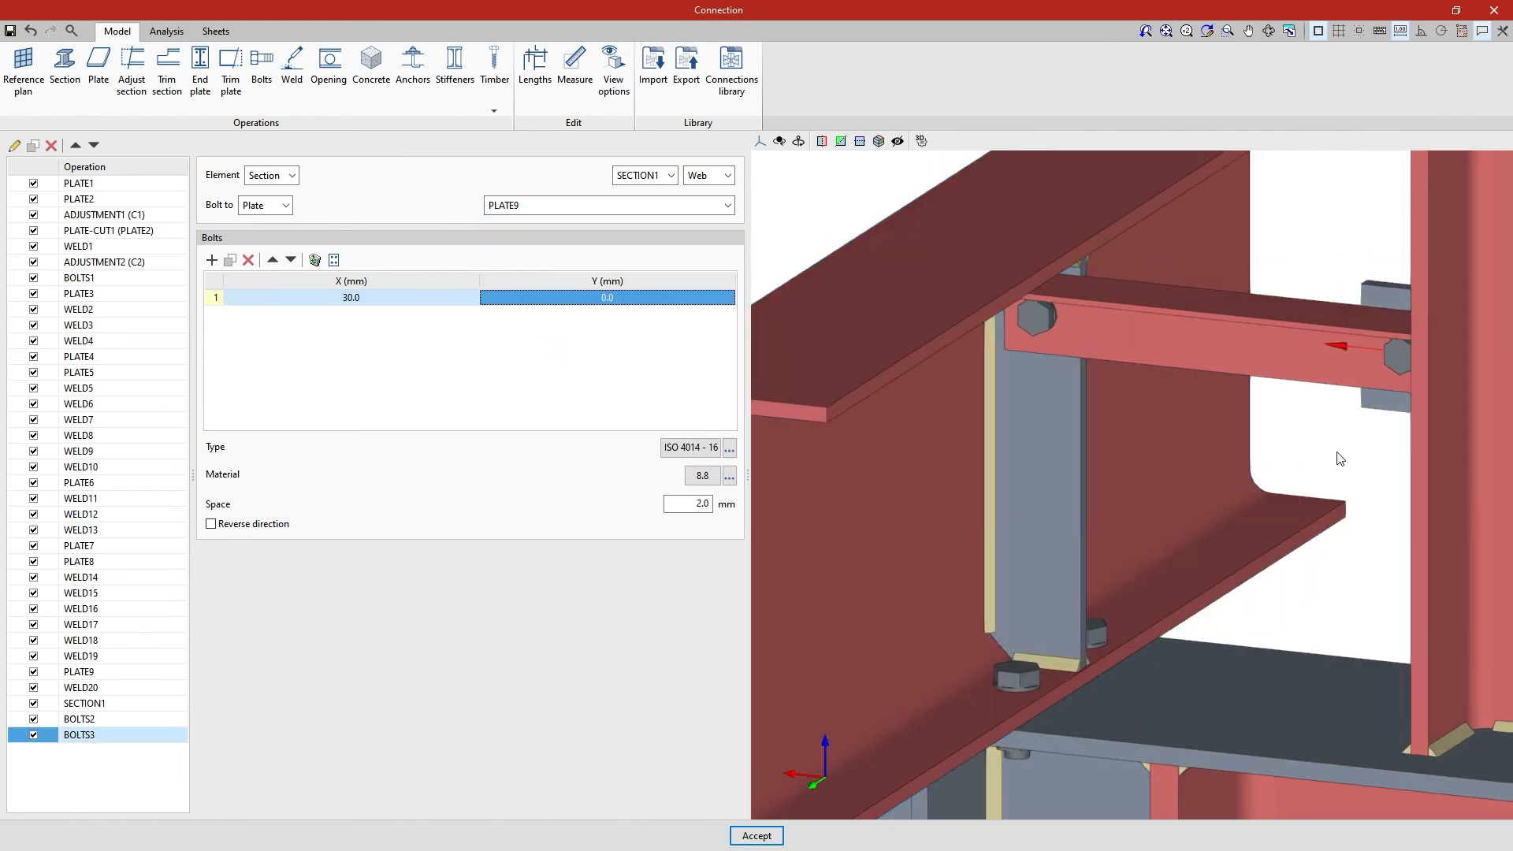
{"action": "scroll", "coordinate": [1341, 458], "scroll_direction": "up", "scroll_amount": 2}
{"action": "middle_click_drag", "start_coordinate": [1342, 457], "coordinate": [1387, 420]}
{"action": "scroll", "coordinate": [1380, 465], "scroll_direction": "down", "scroll_amount": 5}
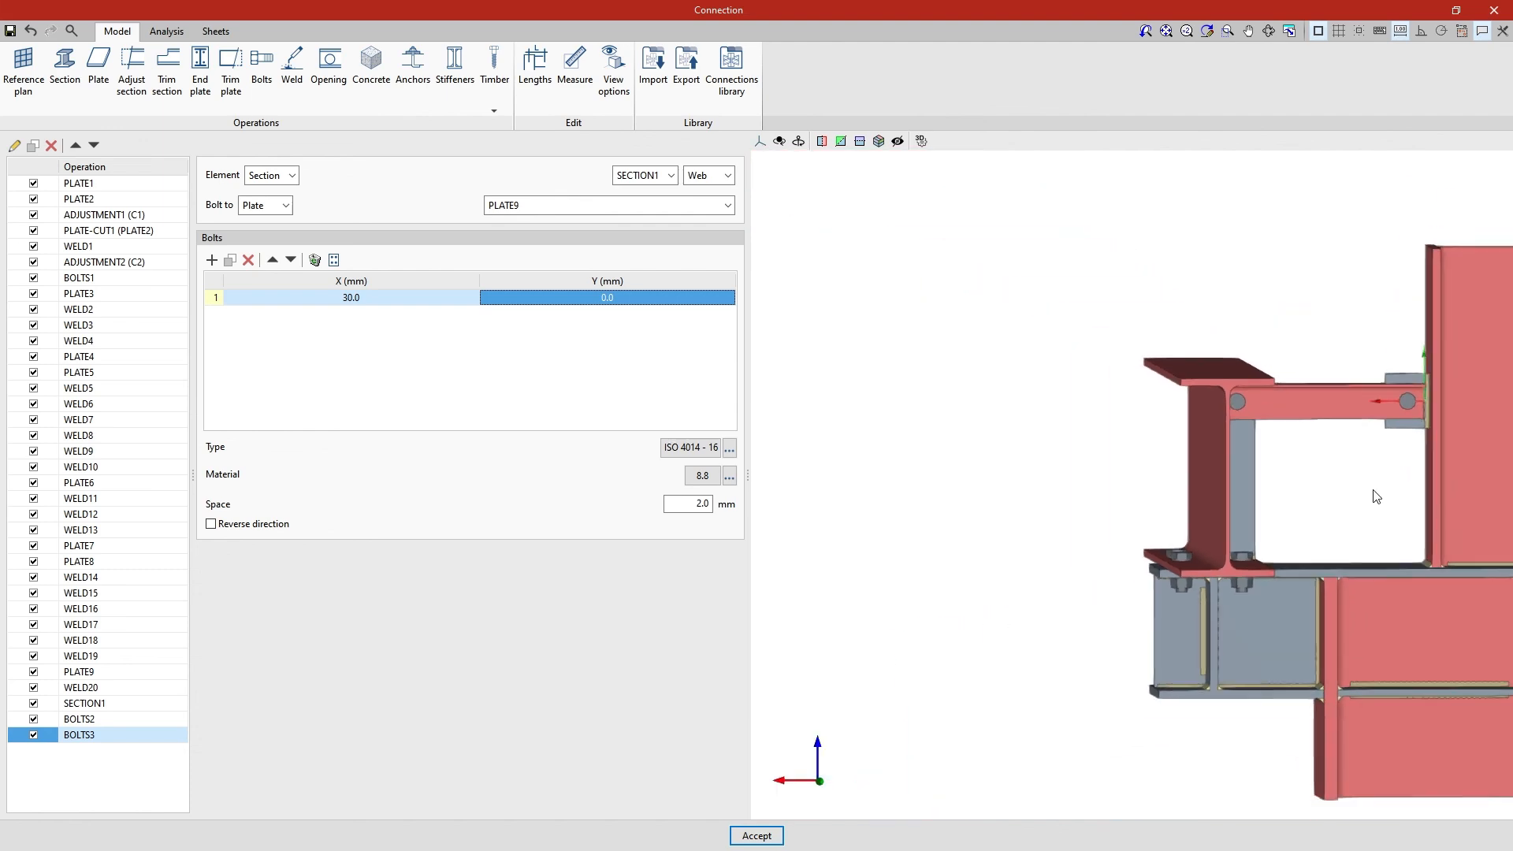
{"action": "middle_click_drag", "start_coordinate": [1374, 497], "coordinate": [1140, 443]}
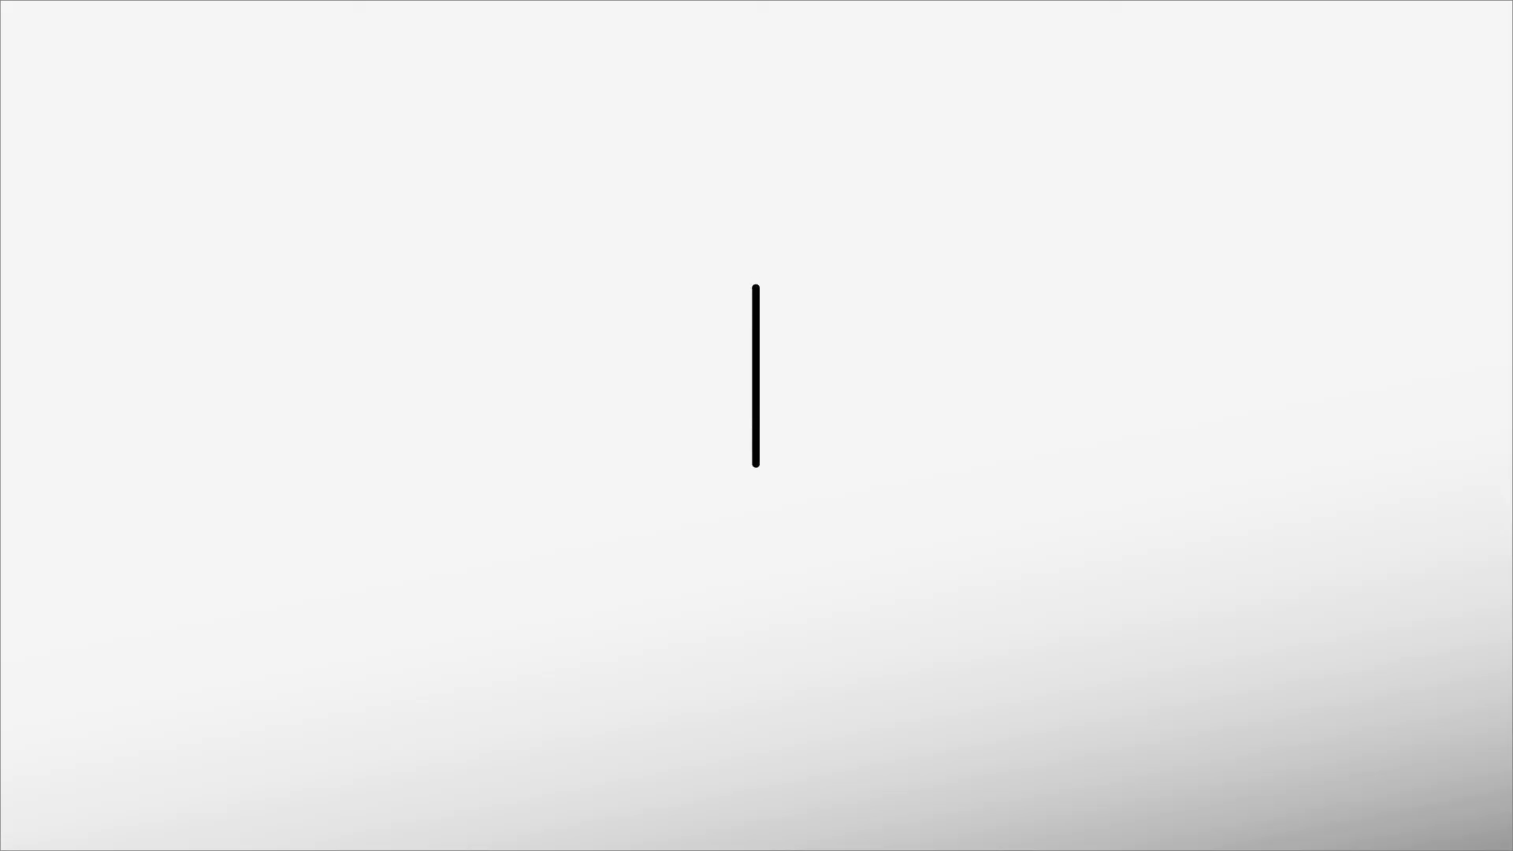